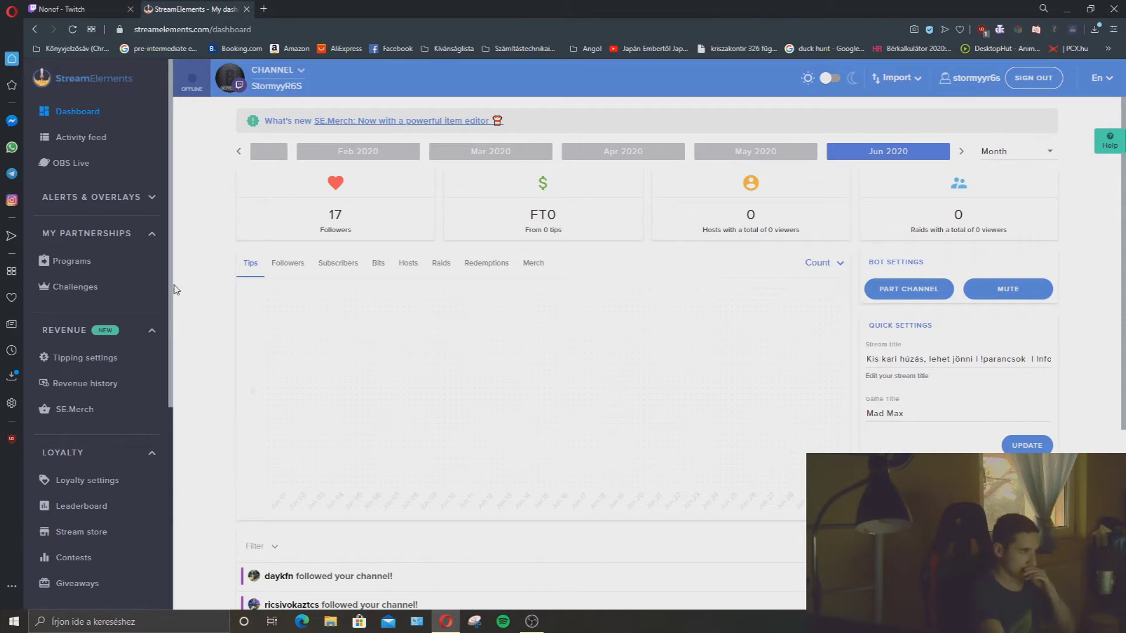
# Scroll the sidebar down to the LOYALTY section and open Loyalty settings.
pyautogui.scroll(-2, 65, 427)
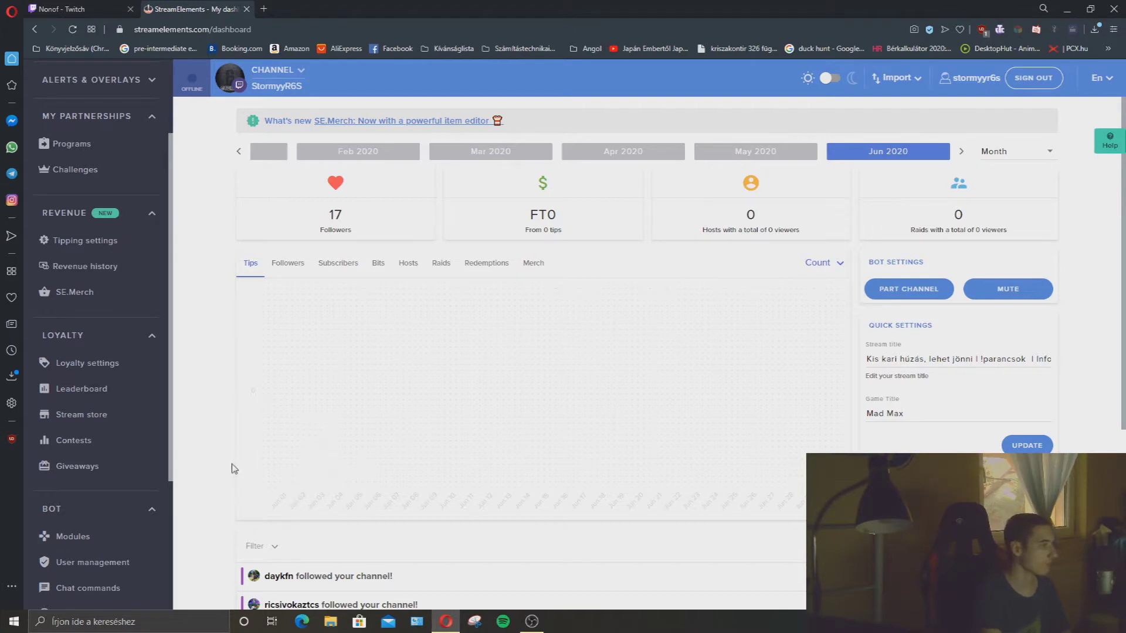
pyautogui.click(99, 364)
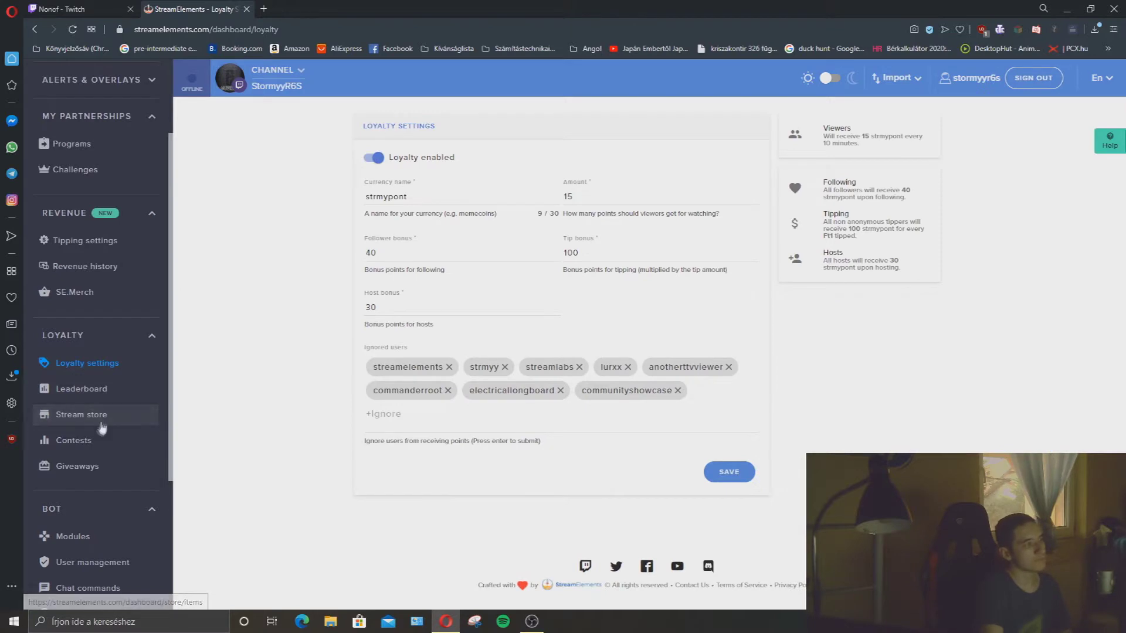
pyautogui.scroll(2, 100, 427)
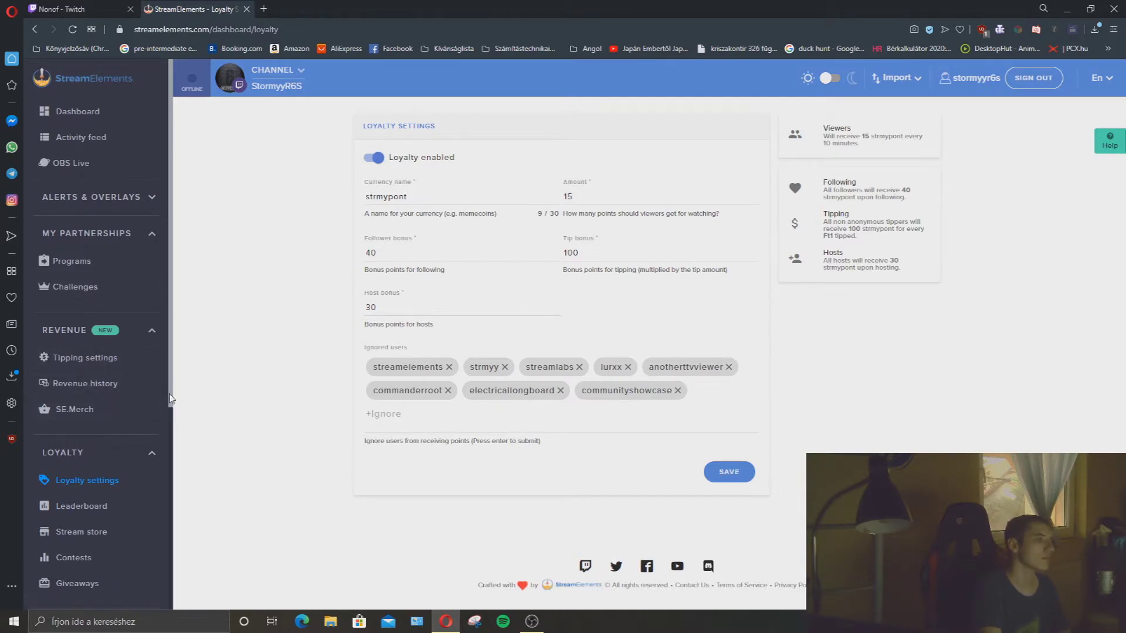
pyautogui.scroll(-2, 140, 370)
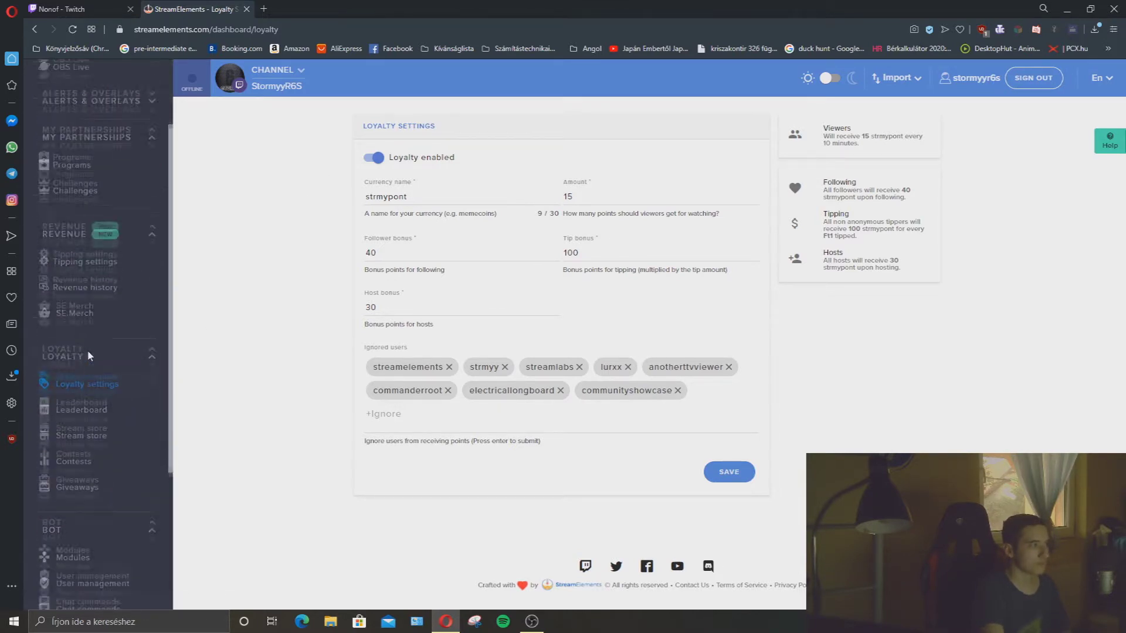
pyautogui.scroll(1, 62, 388)
pyautogui.moveTo(82, 392); pyautogui.dragTo(42, 392)
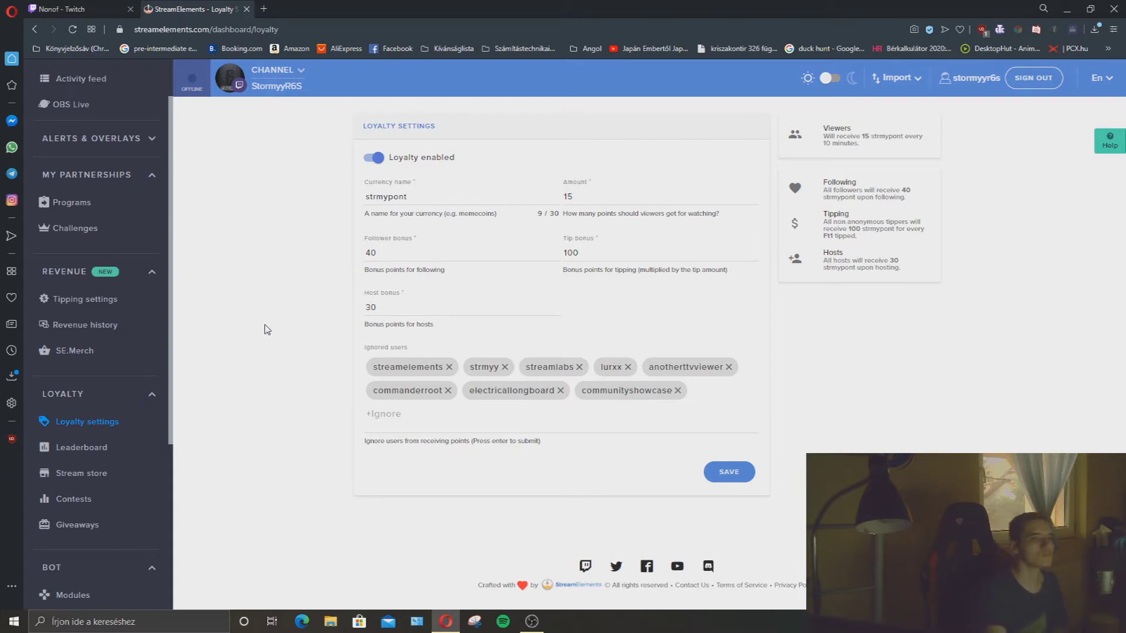
pyautogui.click(405, 196)
pyautogui.doubleClick(404, 196)
pyautogui.click(421, 197)
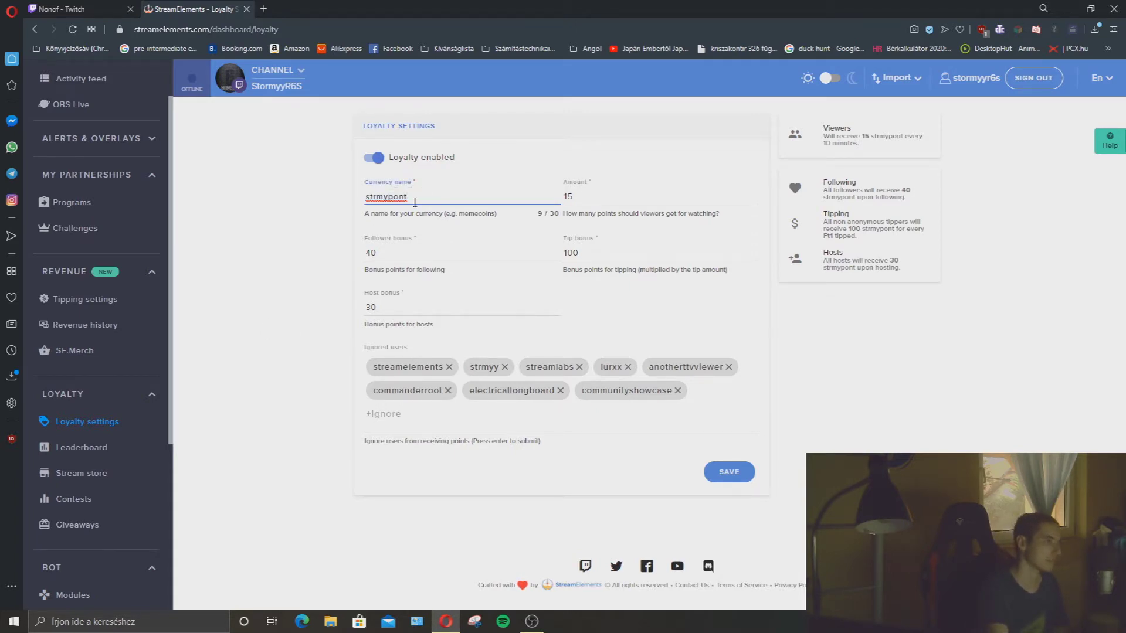
pyautogui.moveTo(503, 216); pyautogui.dragTo(435, 215)
pyautogui.click(431, 215)
pyautogui.click(417, 200)
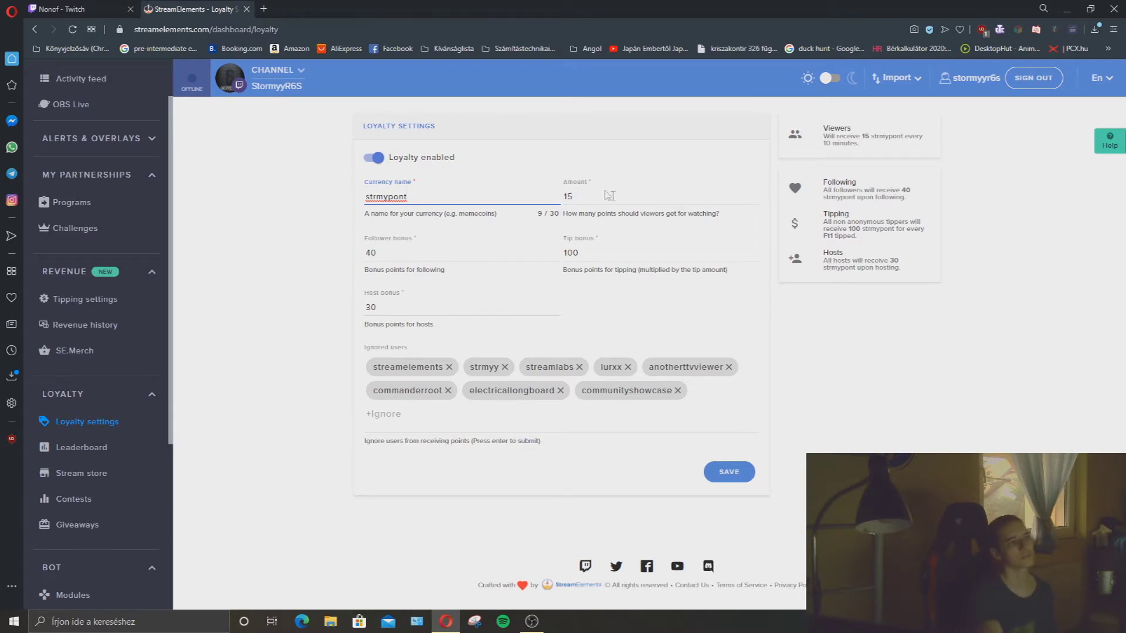
pyautogui.click(587, 202)
pyautogui.doubleClick(587, 202)
pyautogui.click(587, 202)
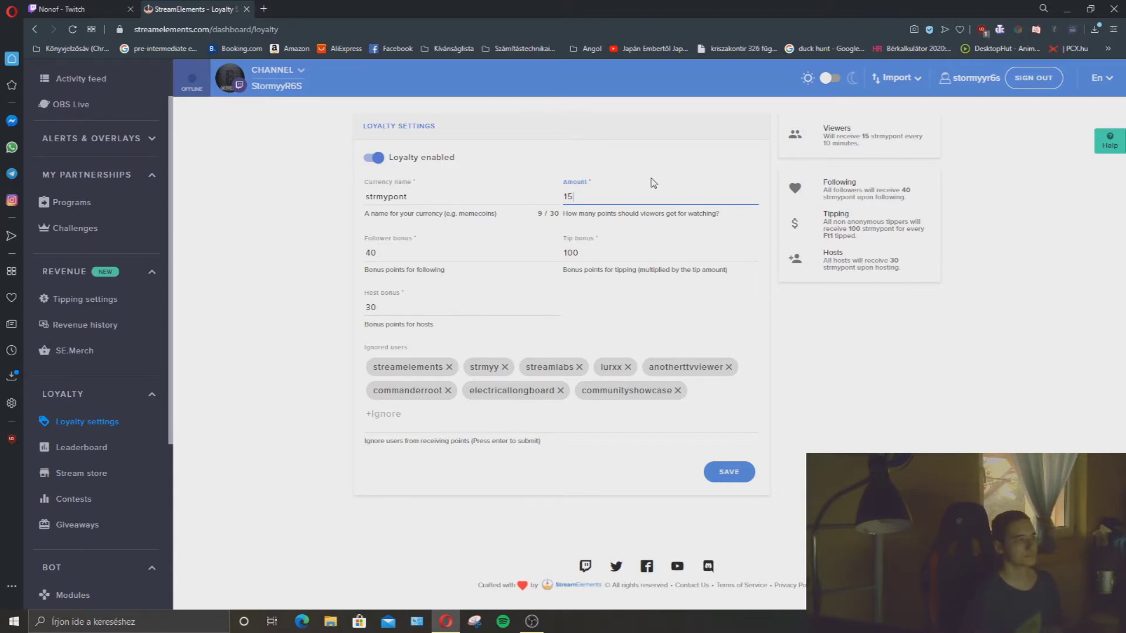
pyautogui.moveTo(364, 270); pyautogui.dragTo(445, 269)
pyautogui.moveTo(405, 270)
pyautogui.mouseDown()
pyautogui.moveTo(409, 256)
pyautogui.moveTo(435, 290)
pyautogui.moveTo(396, 275)
pyautogui.mouseUp()
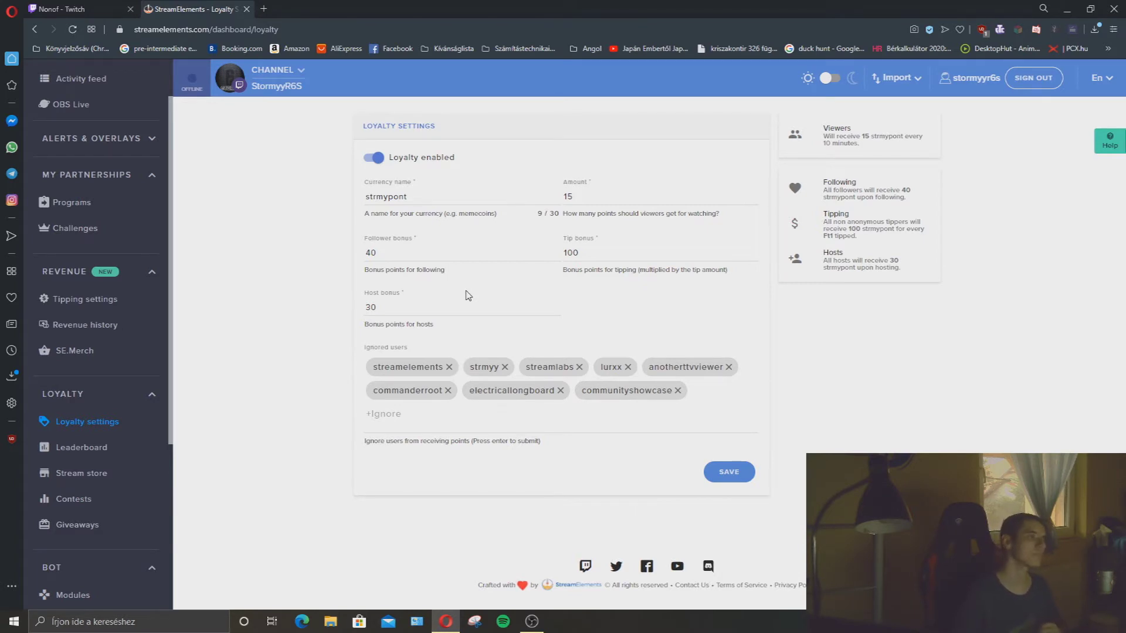
pyautogui.click(580, 254)
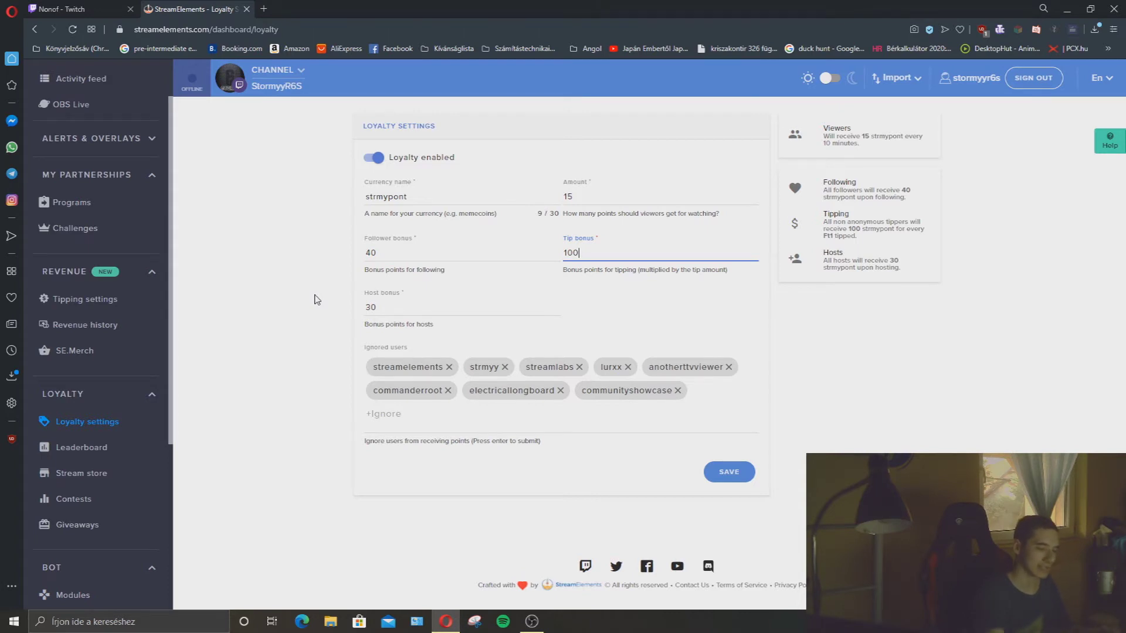
pyautogui.moveTo(302, 30); pyautogui.dragTo(257, 30)
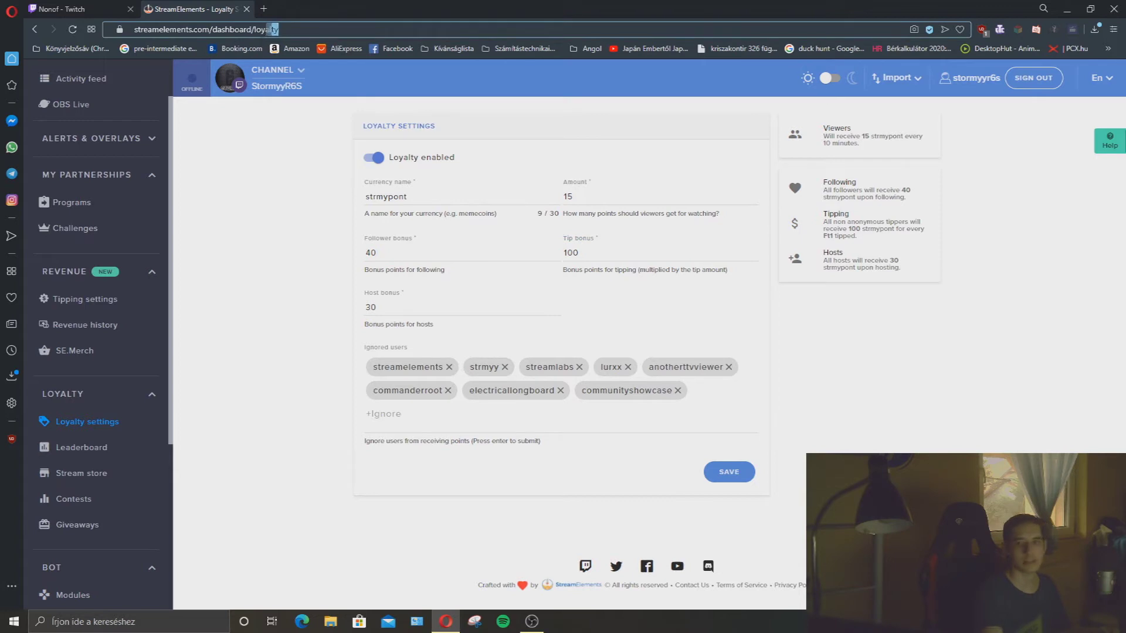
pyautogui.hotkey('ctrl', 'a')
pyautogui.click(249, 217)
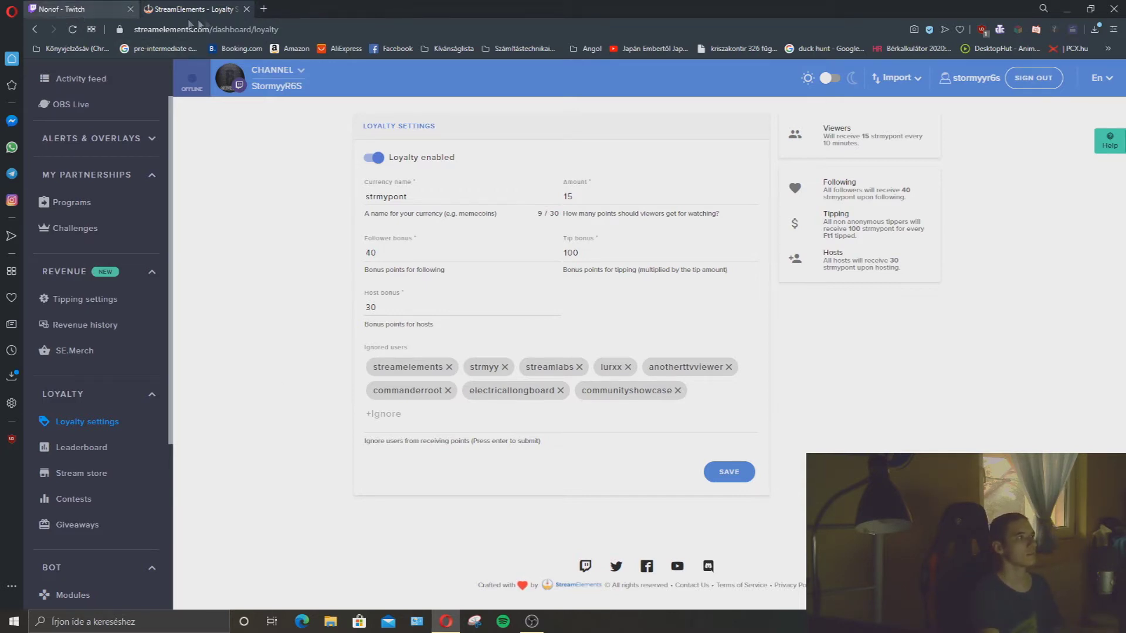
pyautogui.click(263, 9)
pyautogui.write('twitch.tv')
pyautogui.press('Return')
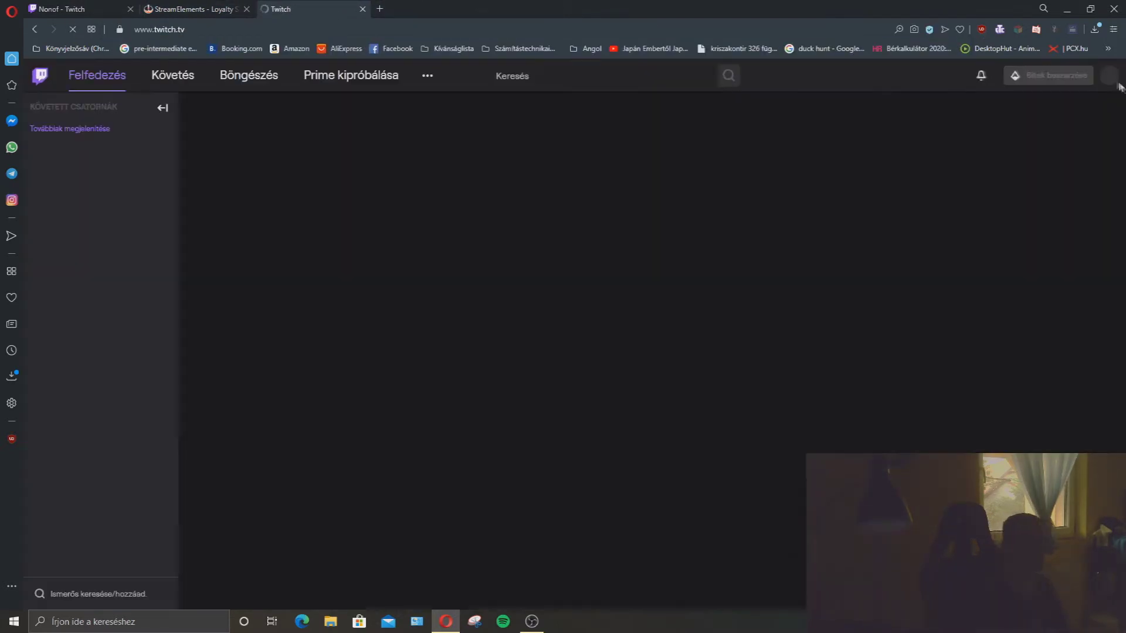
pyautogui.click(1109, 75)
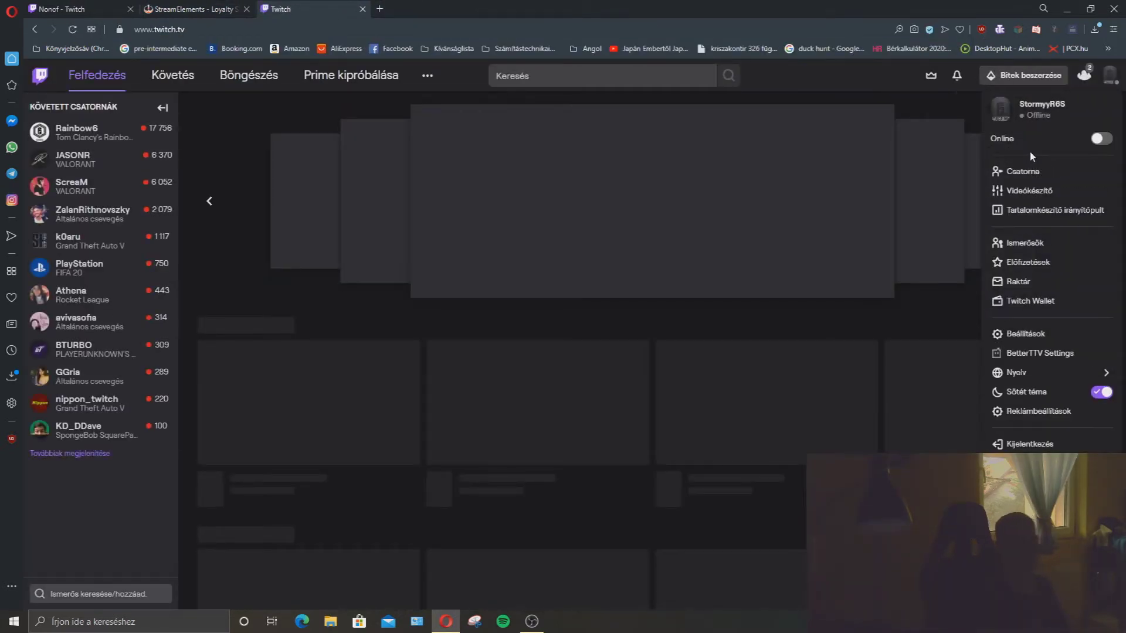
pyautogui.click(1026, 174)
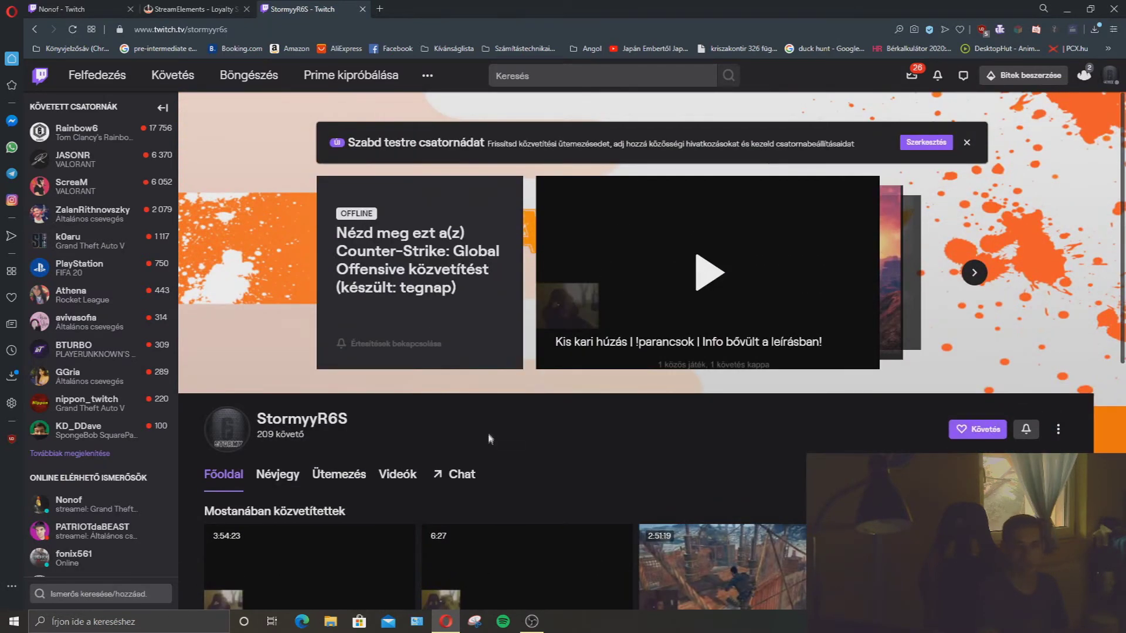
pyautogui.click(362, 9)
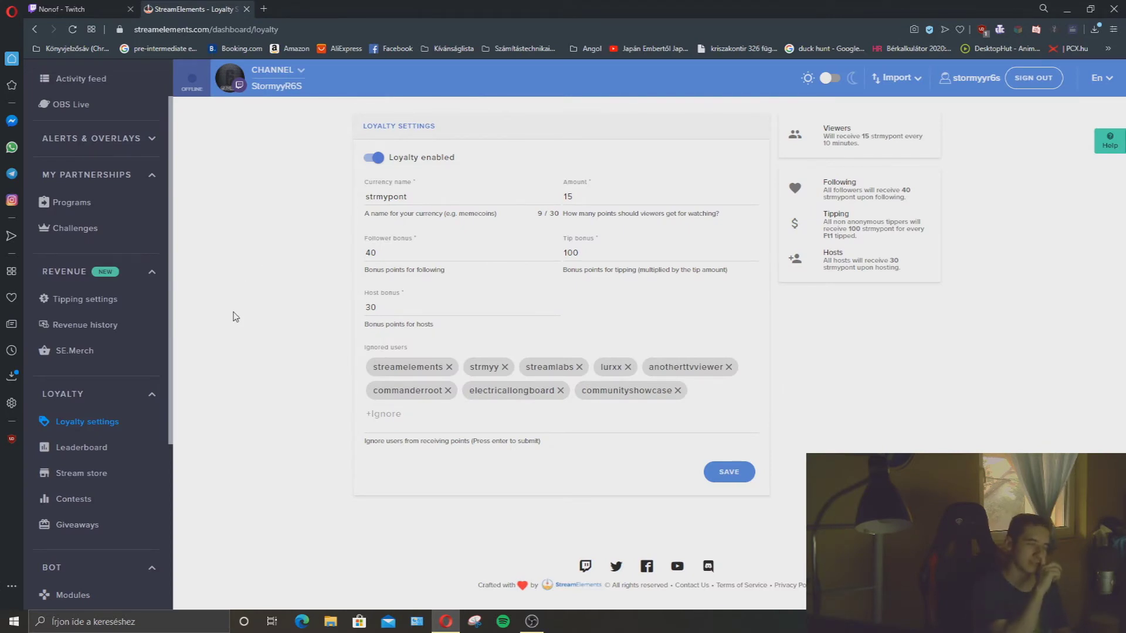
pyautogui.moveTo(380, 309); pyautogui.dragTo(347, 311)
pyautogui.click(411, 300)
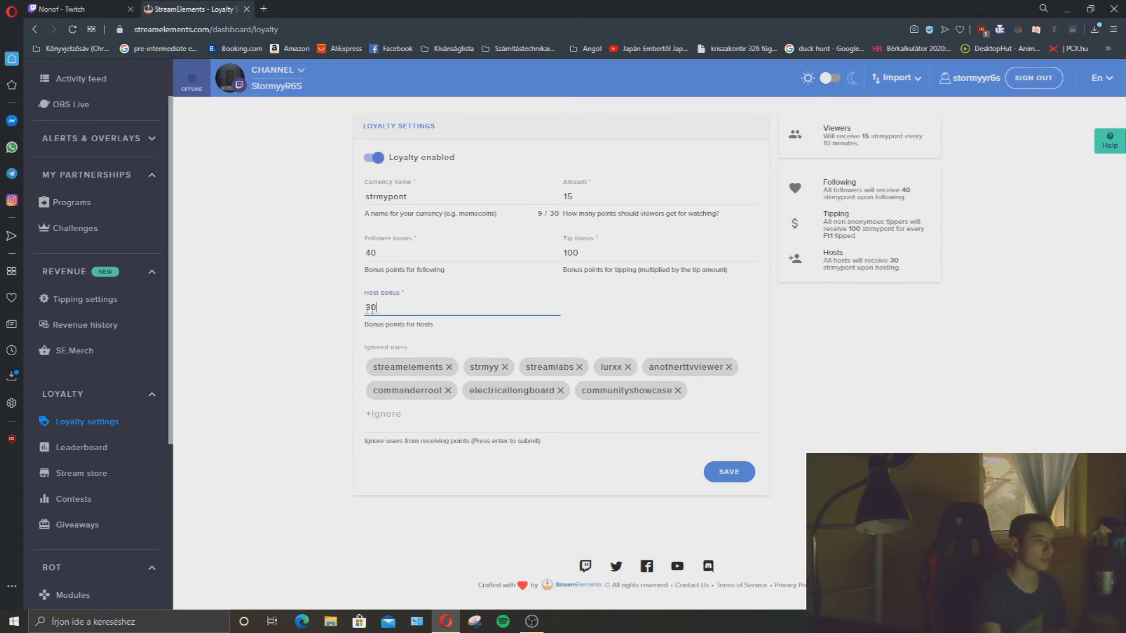
pyautogui.click(729, 472)
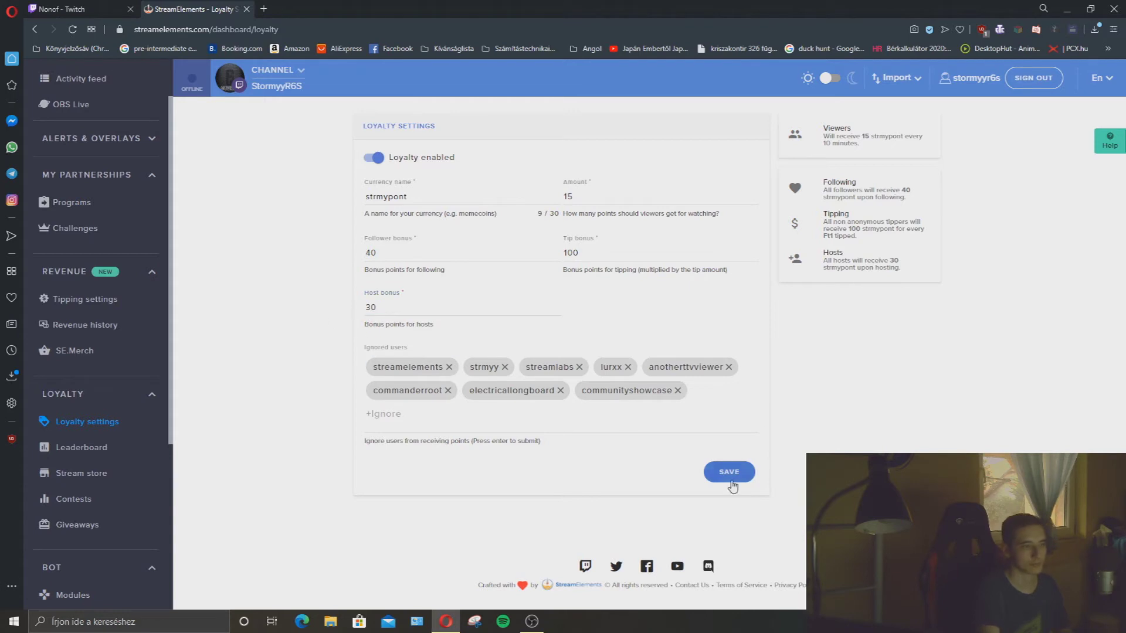
pyautogui.click(374, 414)
pyautogui.click(320, 407)
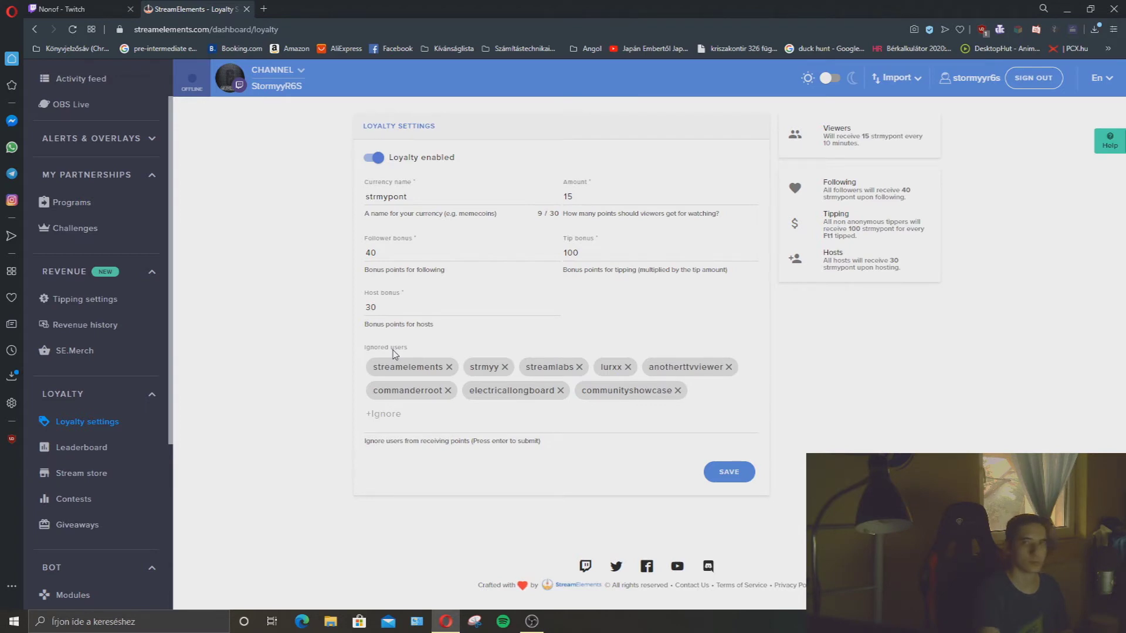
pyautogui.click(390, 372)
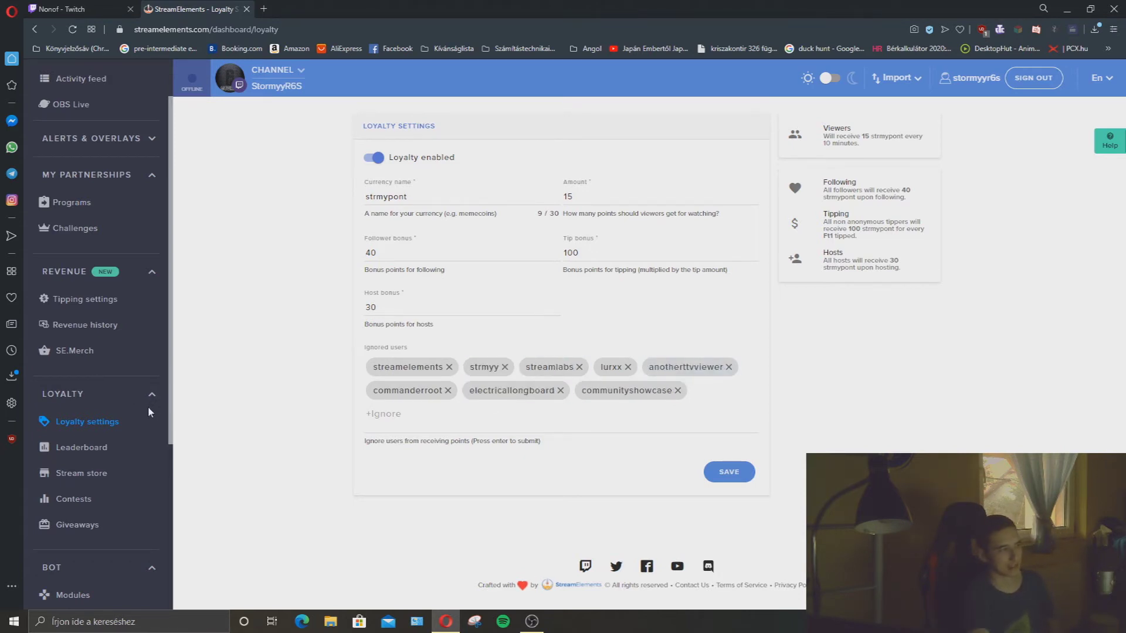
# On the points leaderboard, highlight the second-placed and top-ranked viewers' names.
pyautogui.click(116, 449)
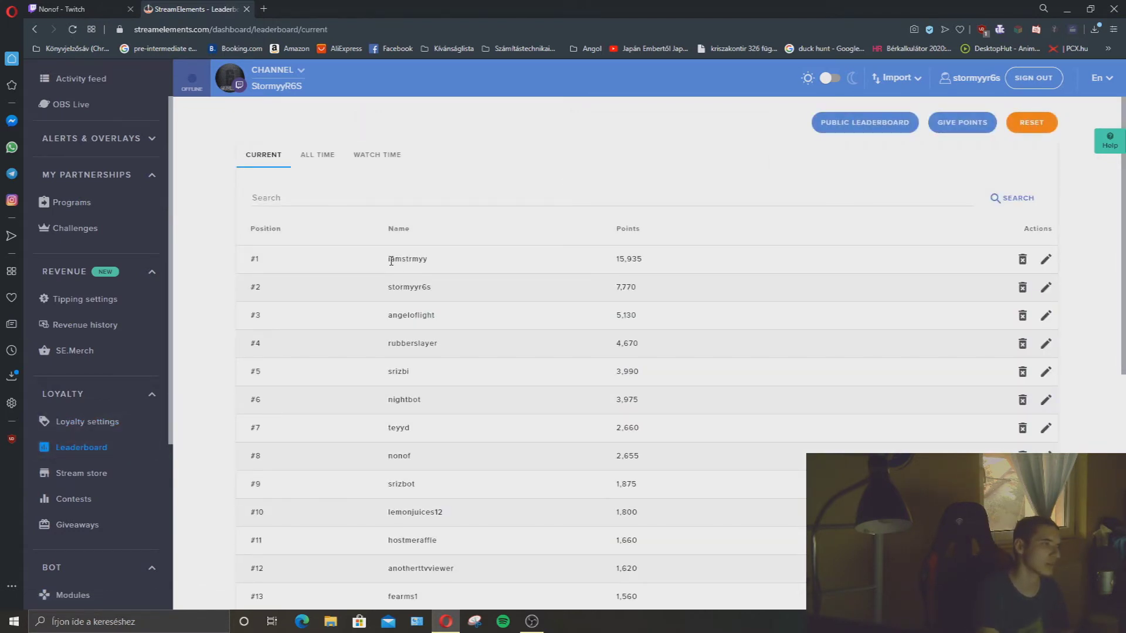
pyautogui.moveTo(390, 260); pyautogui.dragTo(390, 292)
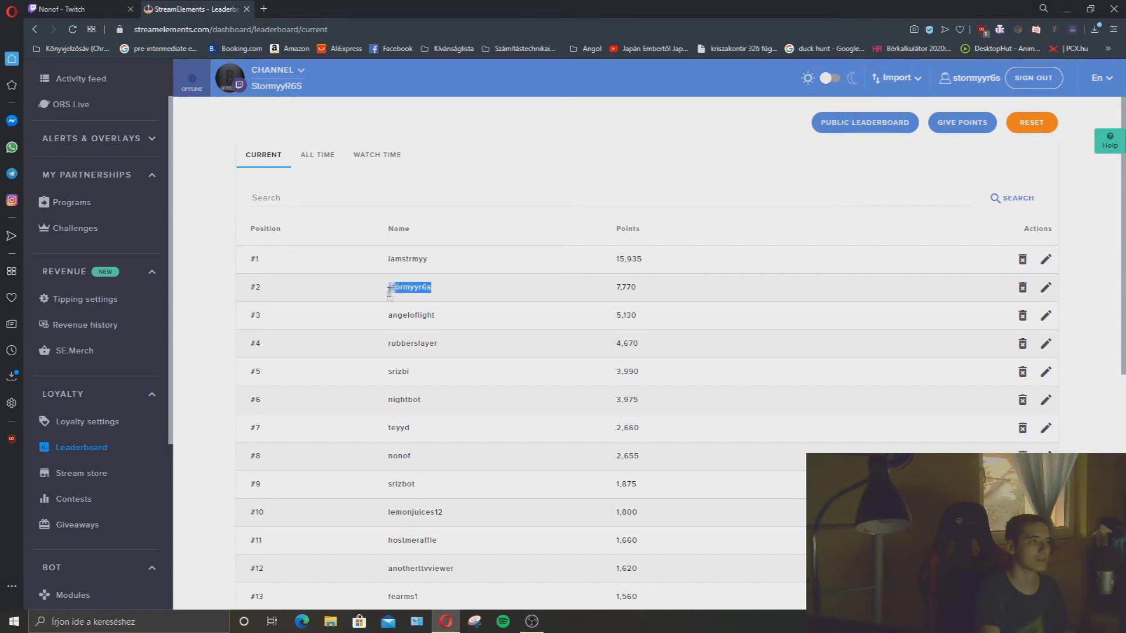
pyautogui.click(389, 297)
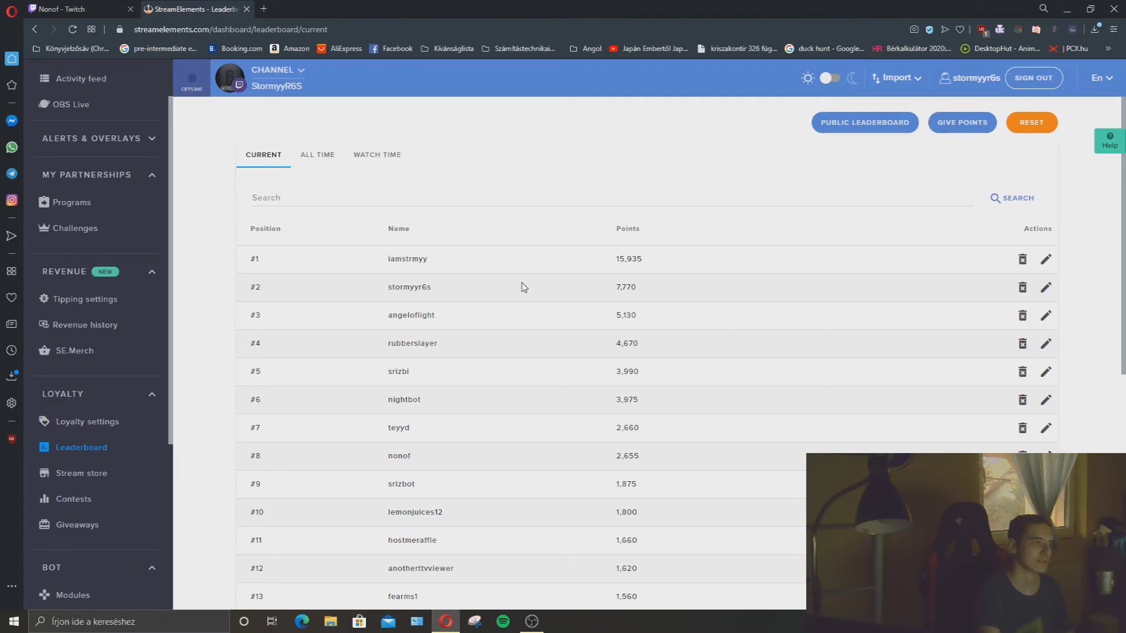
pyautogui.scroll(-3, 455, 307)
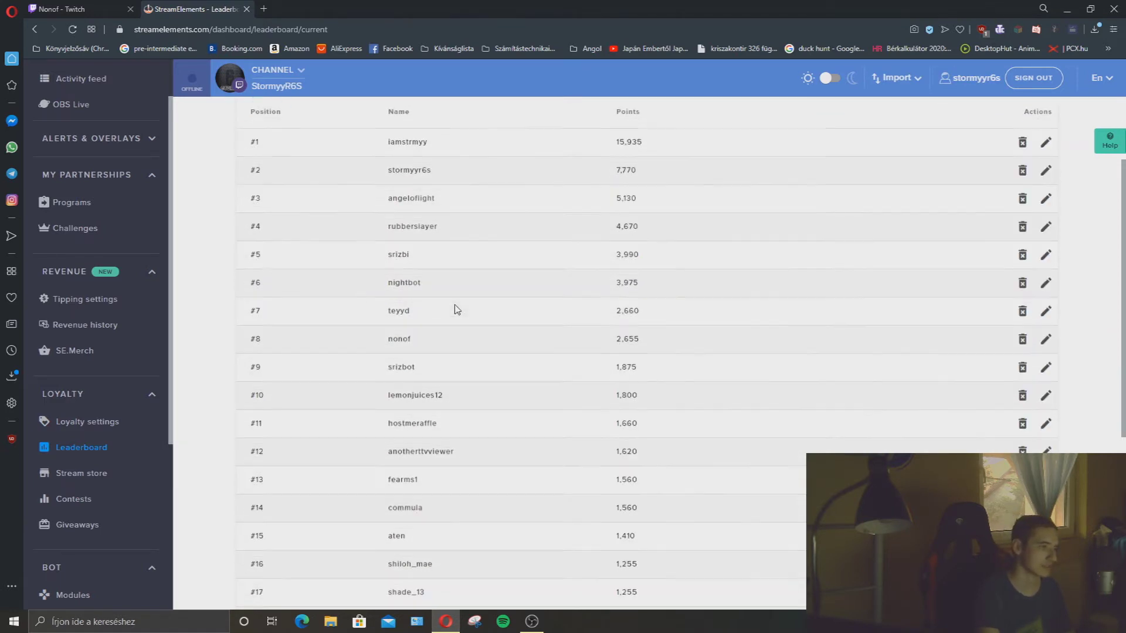
pyautogui.scroll(3, 420, 302)
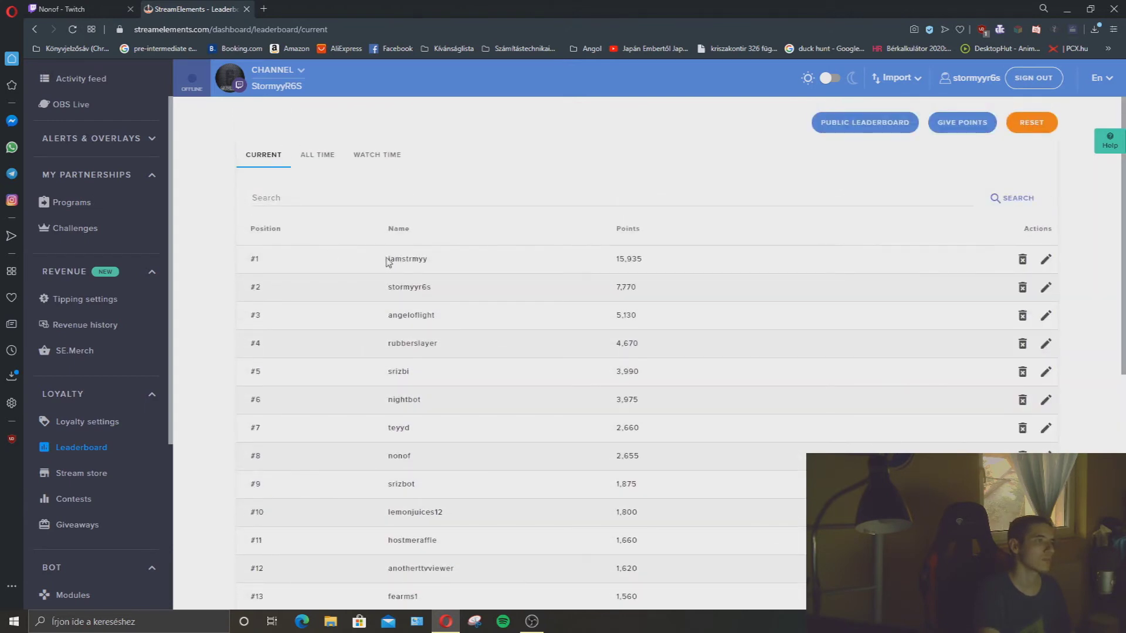
pyautogui.moveTo(406, 259)
pyautogui.mouseDown()
pyautogui.moveTo(432, 261)
pyautogui.moveTo(398, 276)
pyautogui.mouseUp()
pyautogui.click(423, 260)
pyautogui.doubleClick(431, 264)
# Scroll through the leaderboard, then go to the Stream store item list.
pyautogui.scroll(-8, 404, 329)
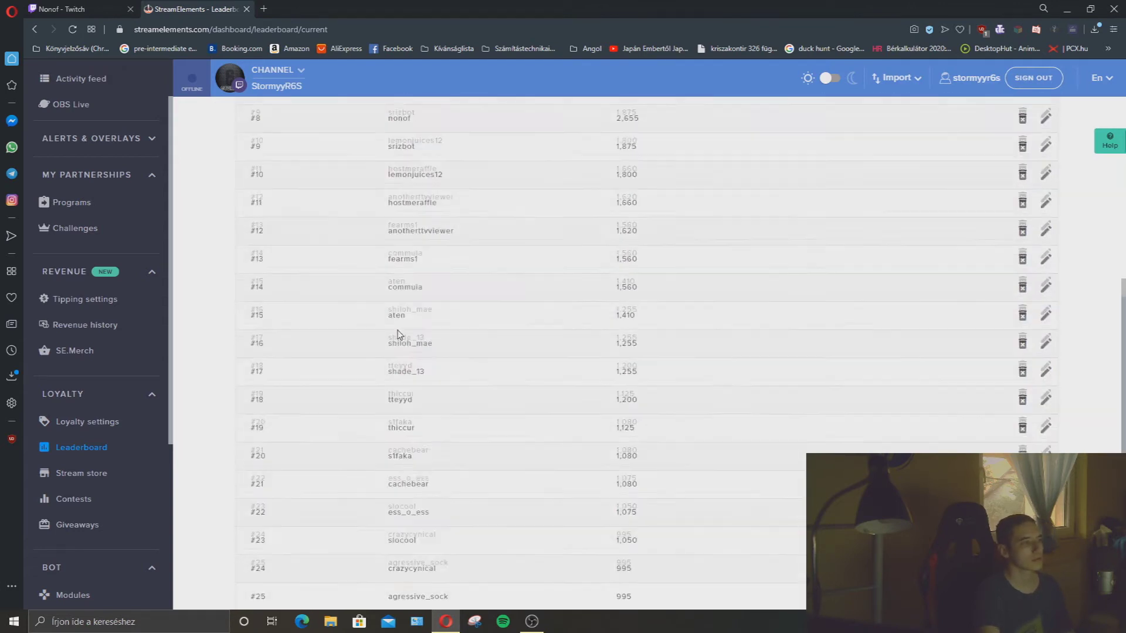
pyautogui.scroll(1, 400, 336)
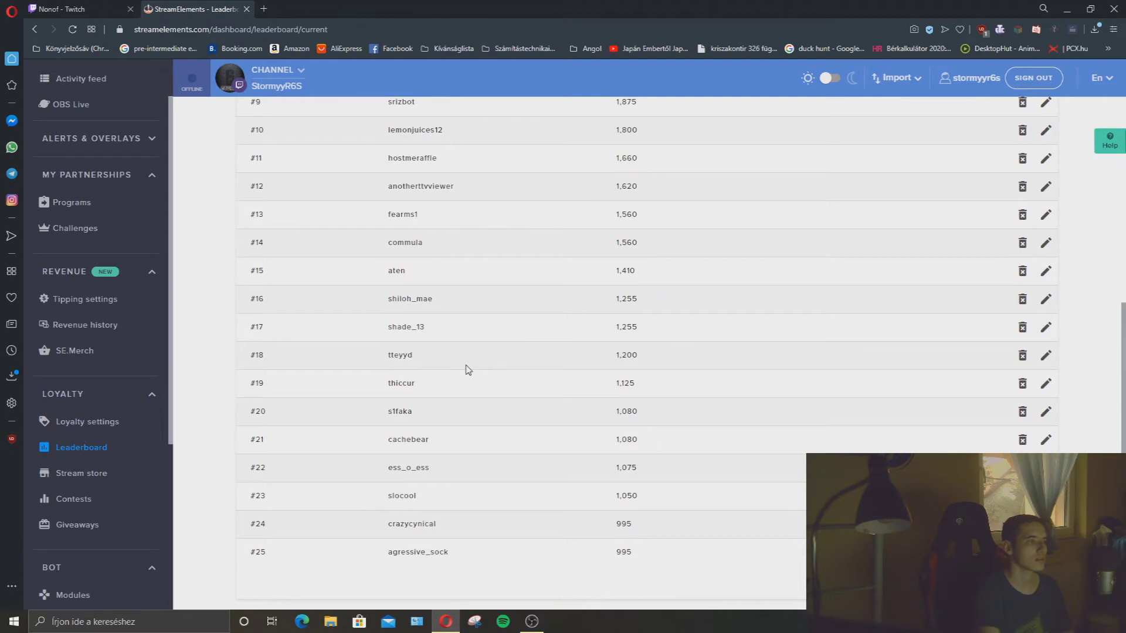
pyautogui.scroll(4, 468, 369)
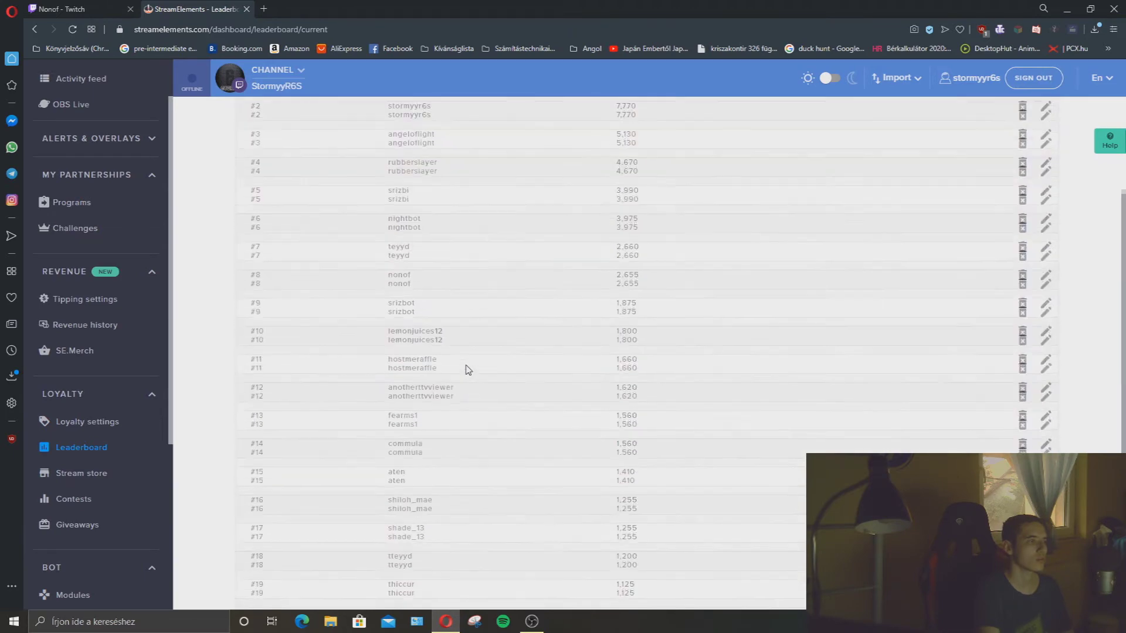
pyautogui.scroll(-3, 468, 369)
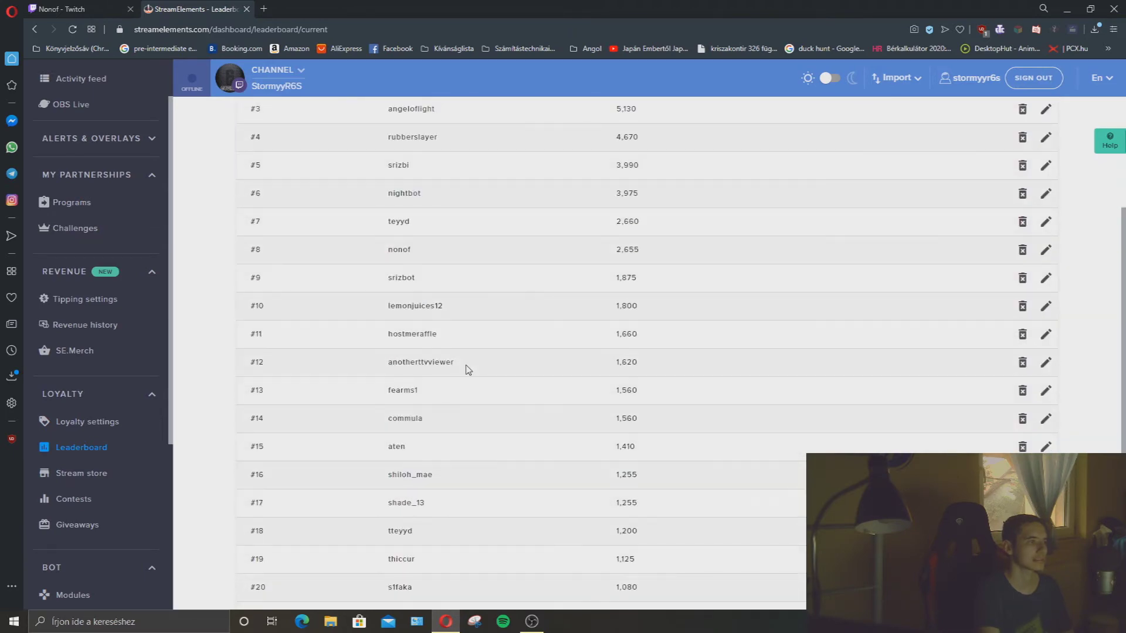
pyautogui.scroll(-4, 468, 369)
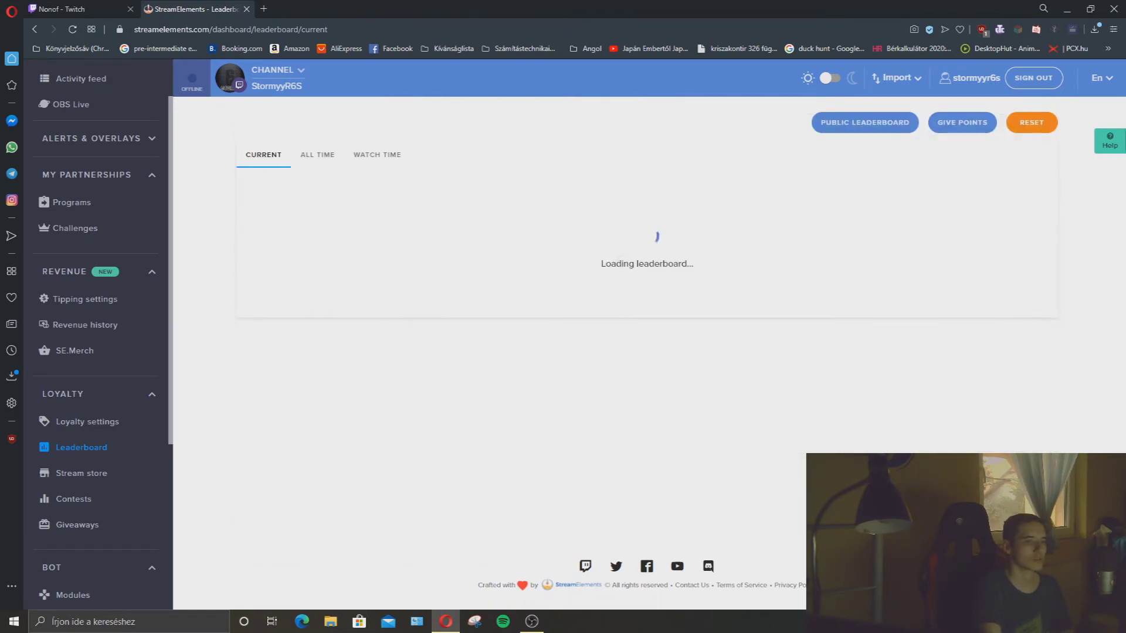
pyautogui.scroll(-7, 791, 499)
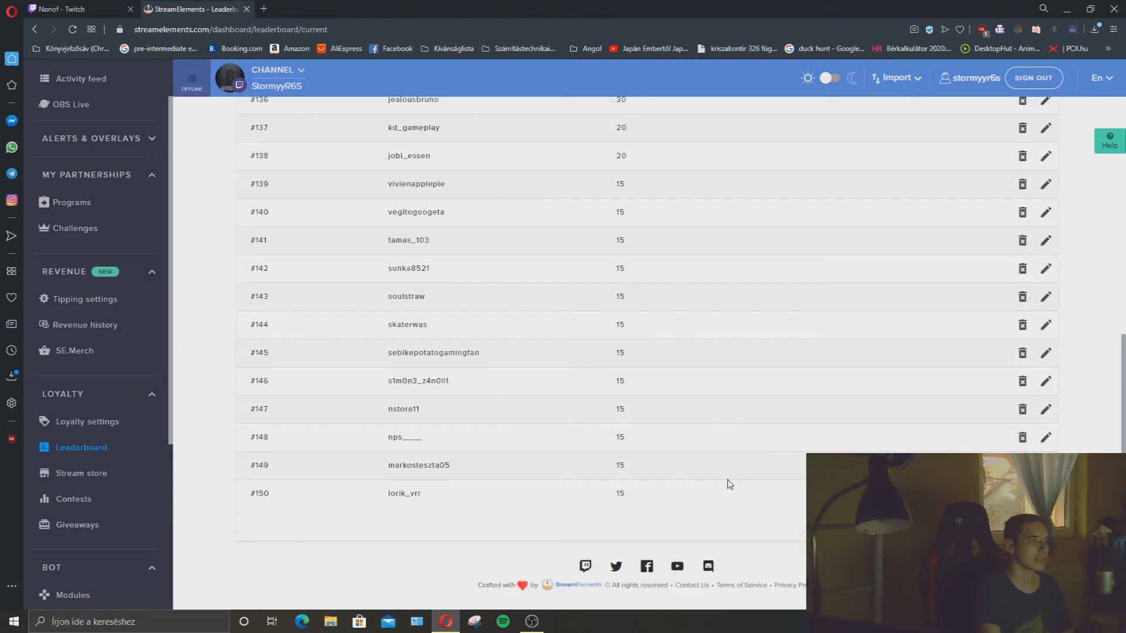
pyautogui.scroll(8, 670, 467)
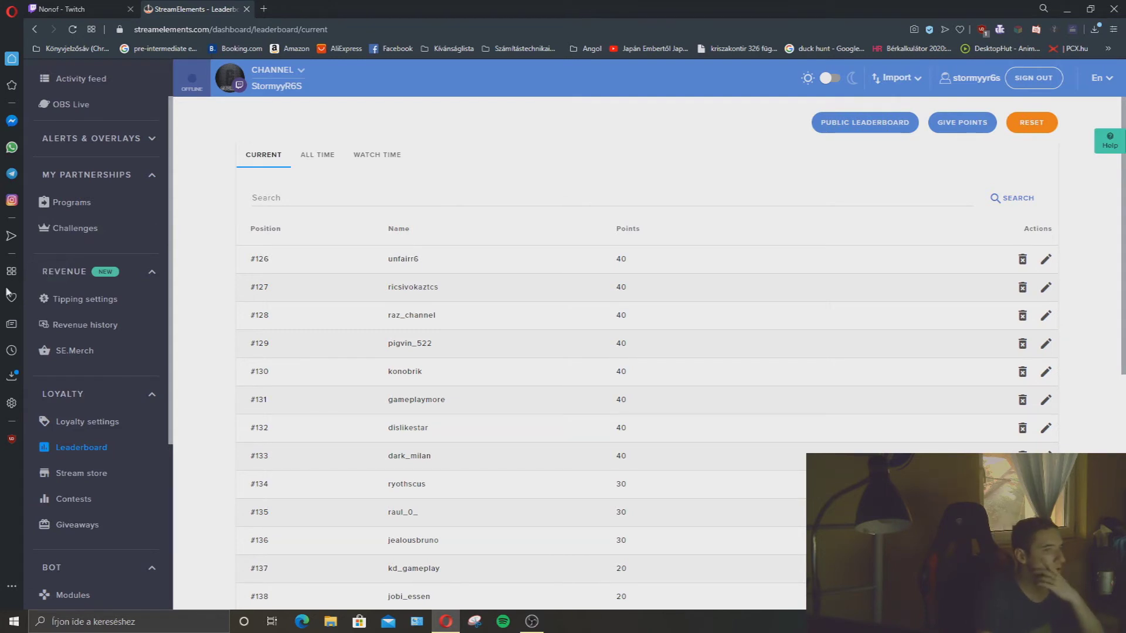
pyautogui.click(97, 475)
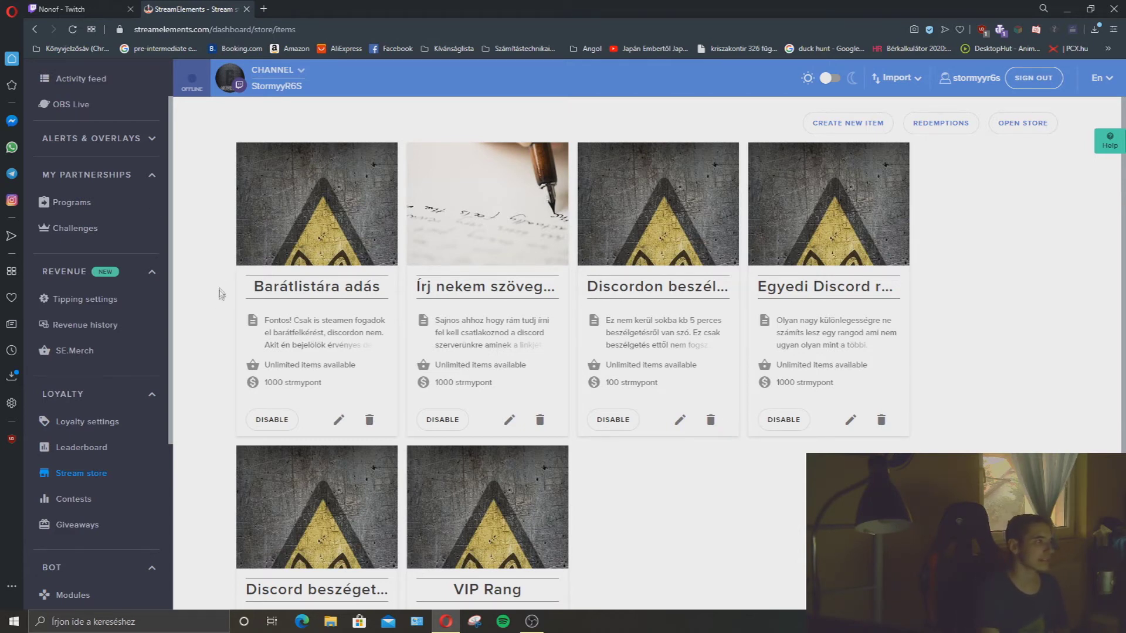
# Scroll through the six store item cards, then launch the public store in a new tab.
pyautogui.scroll(-3, 223, 294)
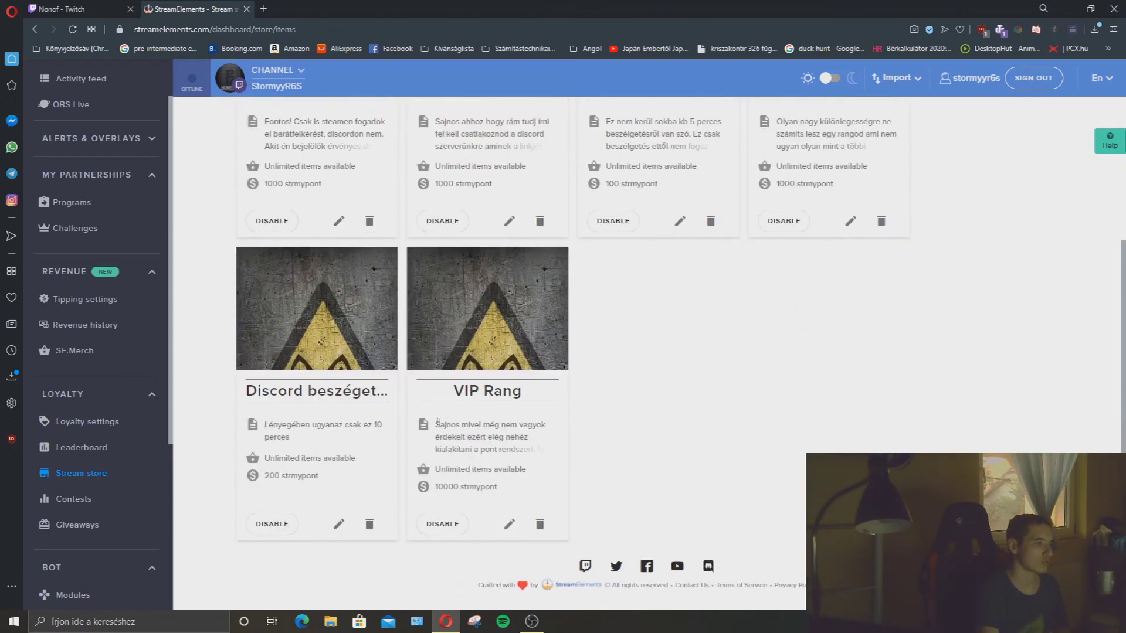
pyautogui.scroll(3, 375, 422)
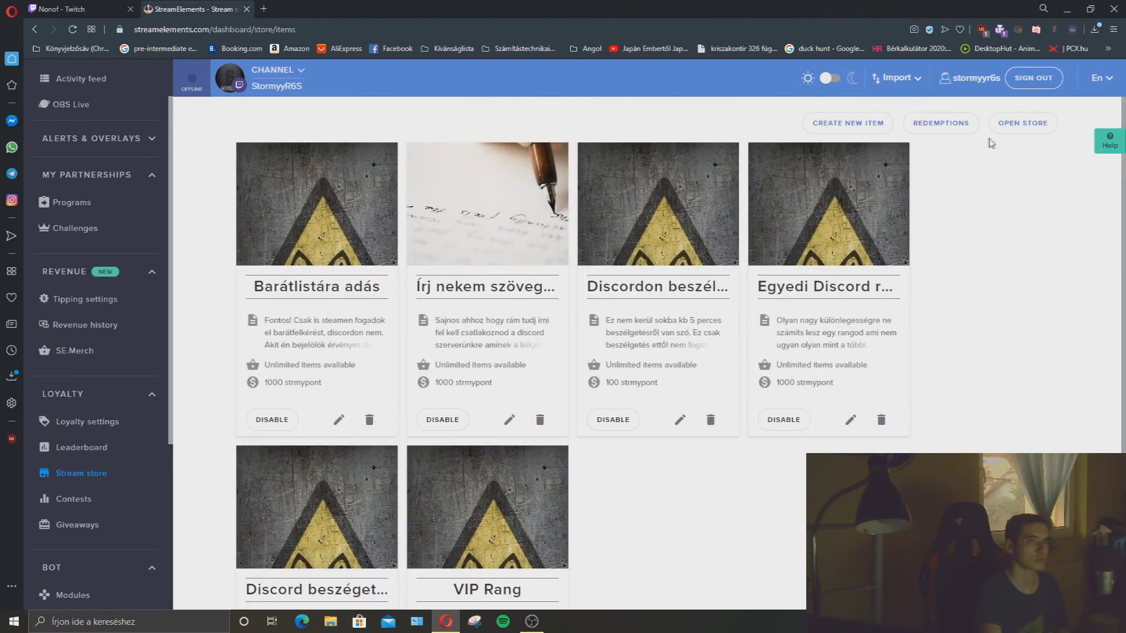
pyautogui.click(1000, 125)
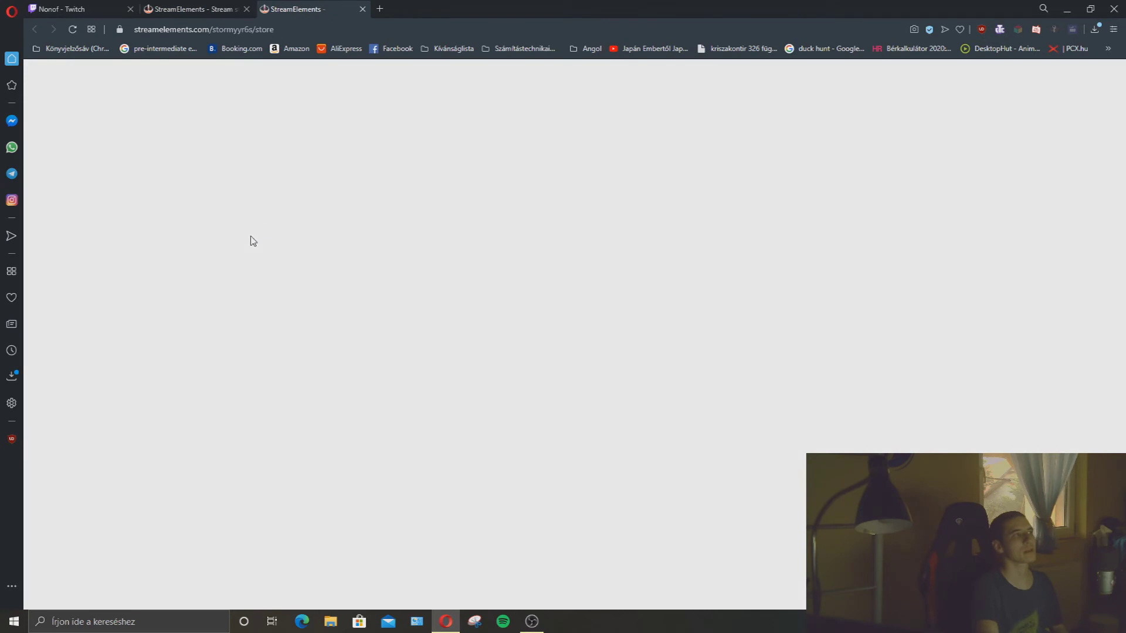
# Scroll the public store's six priced items, then return to the dashboard's store tab.
pyautogui.scroll(-3, 281, 274)
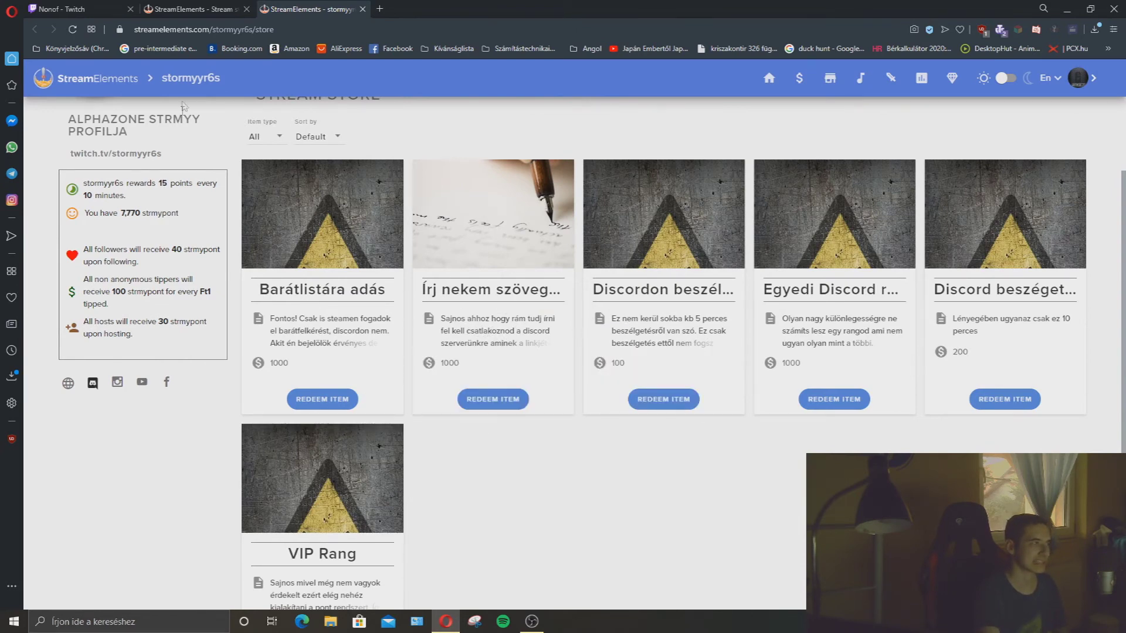
pyautogui.click(193, 9)
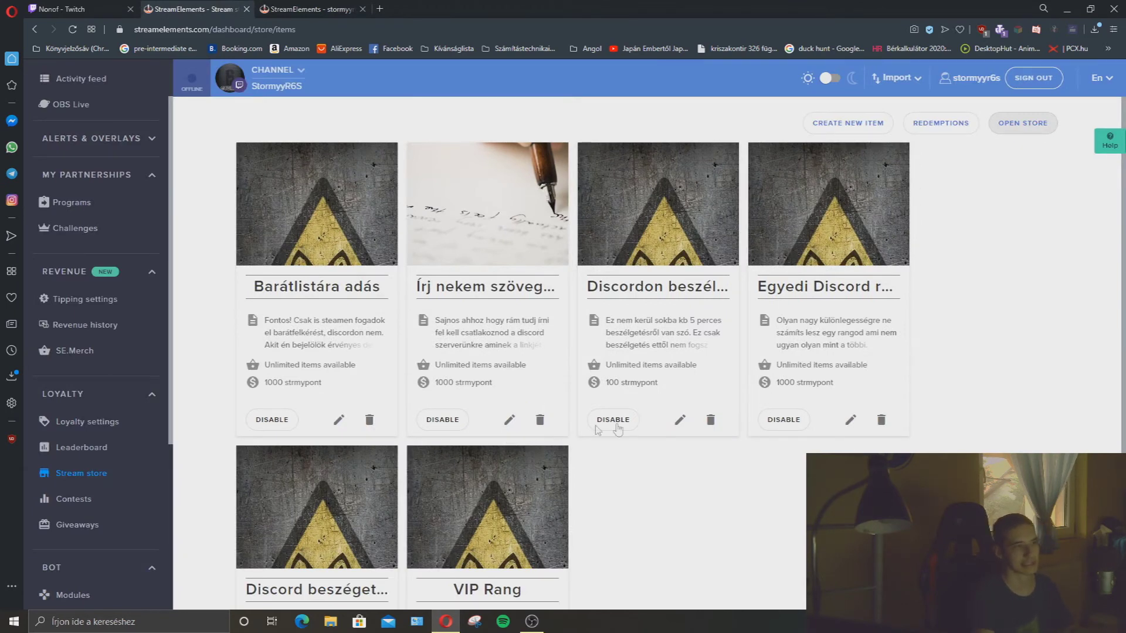
# Open and cancel the Discordon beszélni item editor, then edit the Írj nekem szöveges üzenetet! item.
pyautogui.click(680, 420)
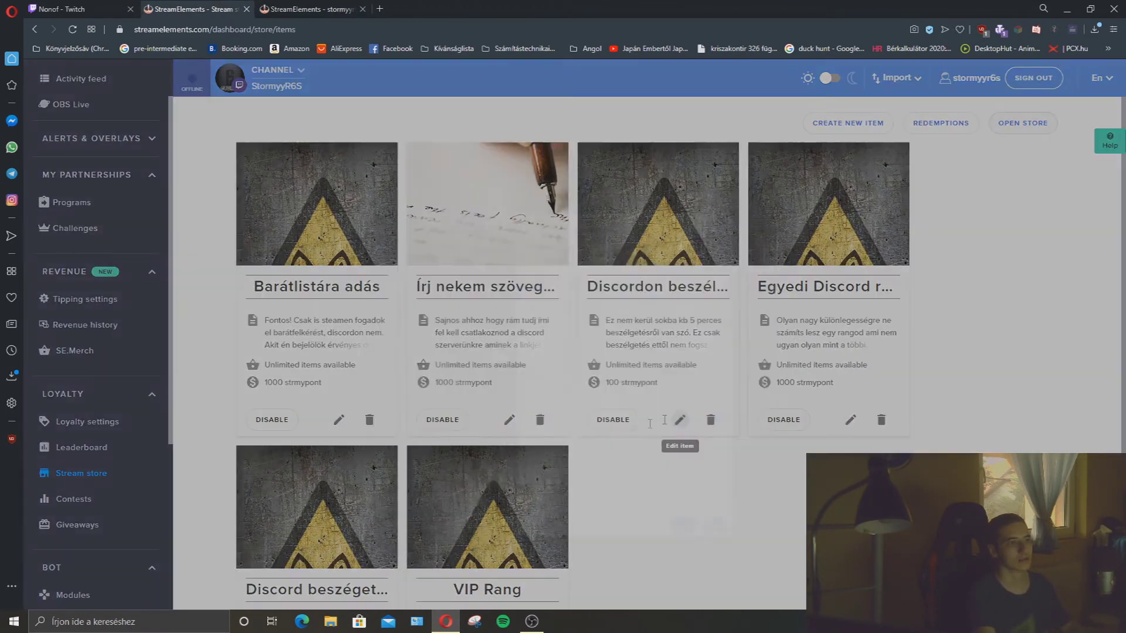
pyautogui.scroll(-2, 551, 267)
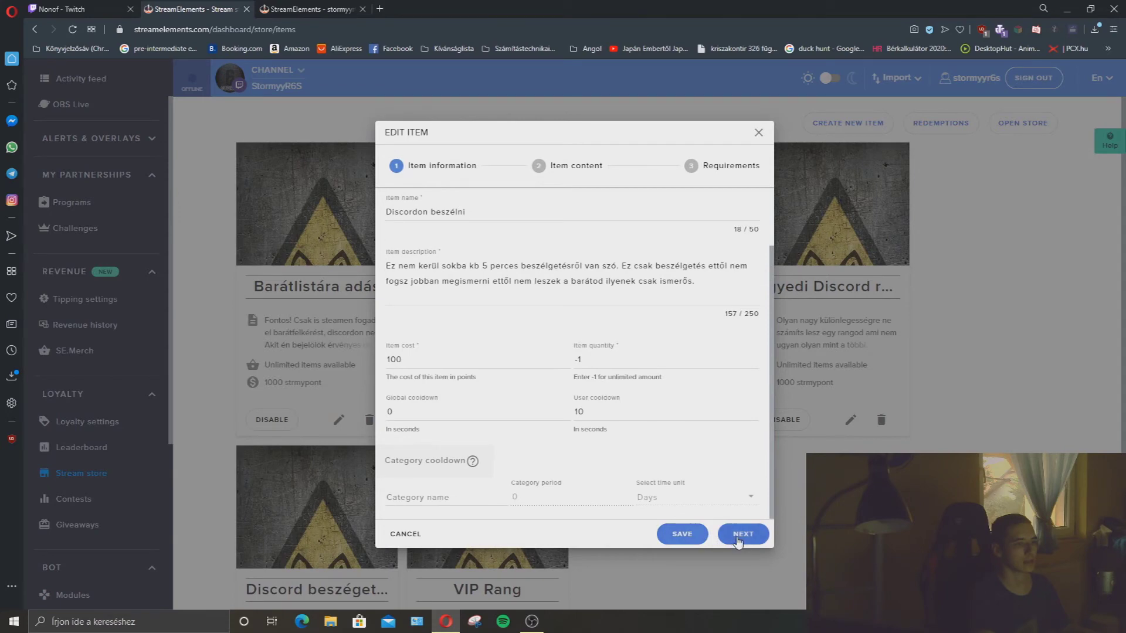
pyautogui.click(758, 132)
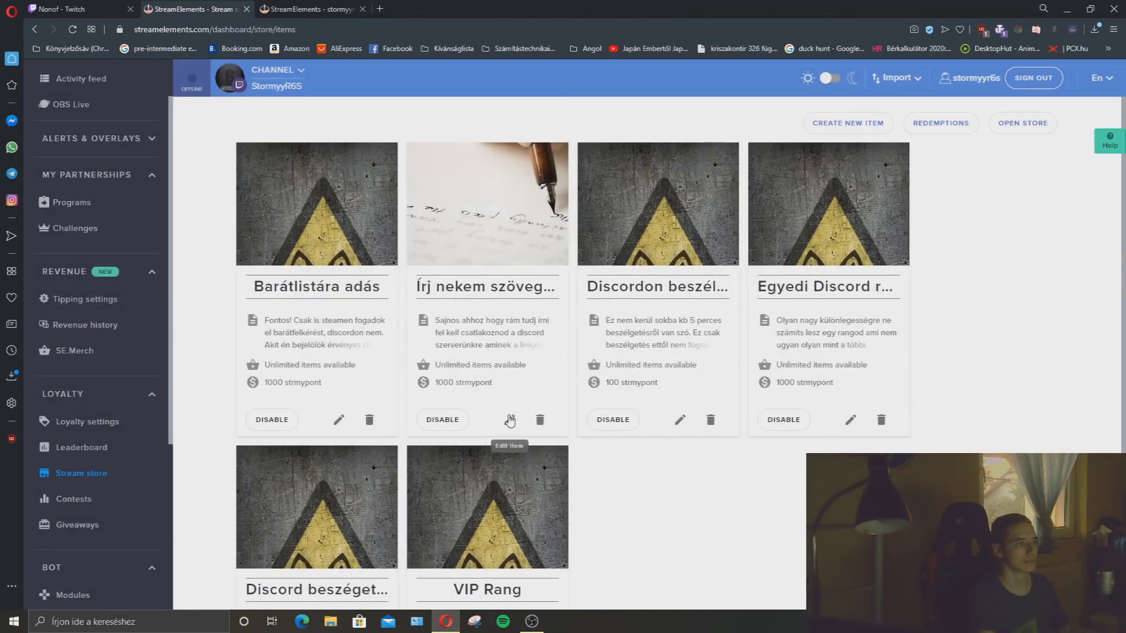
pyautogui.click(505, 420)
# Copy the Stormy DC server invite link in Discord and select the old link in the description.
pyautogui.hotkey('alt', 'Tab')
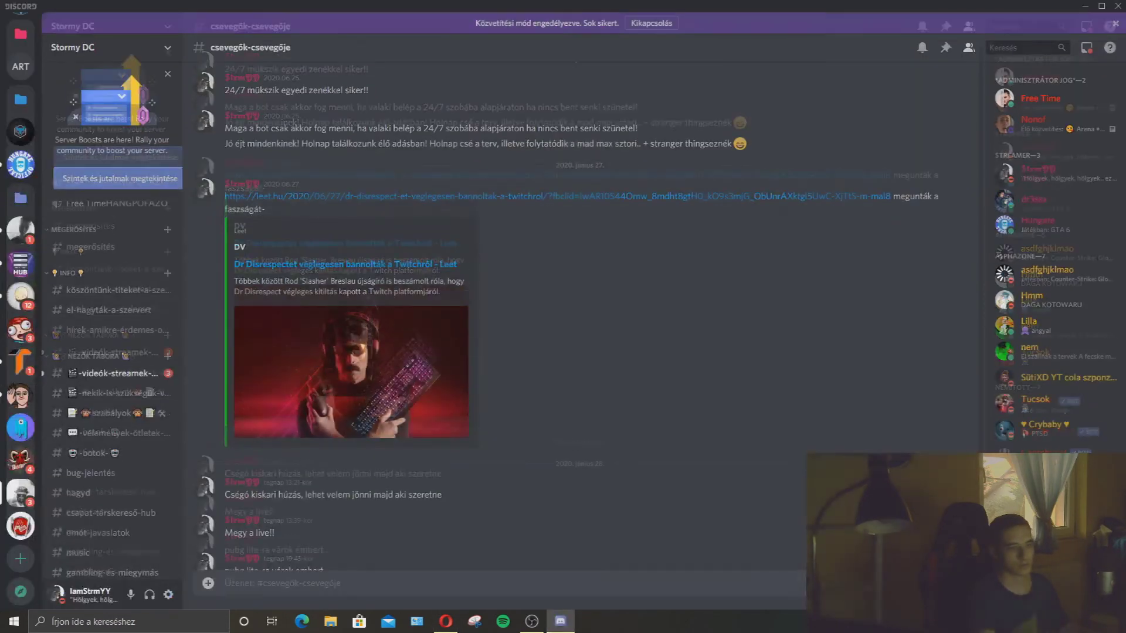
pyautogui.click(74, 48)
pyautogui.click(115, 105)
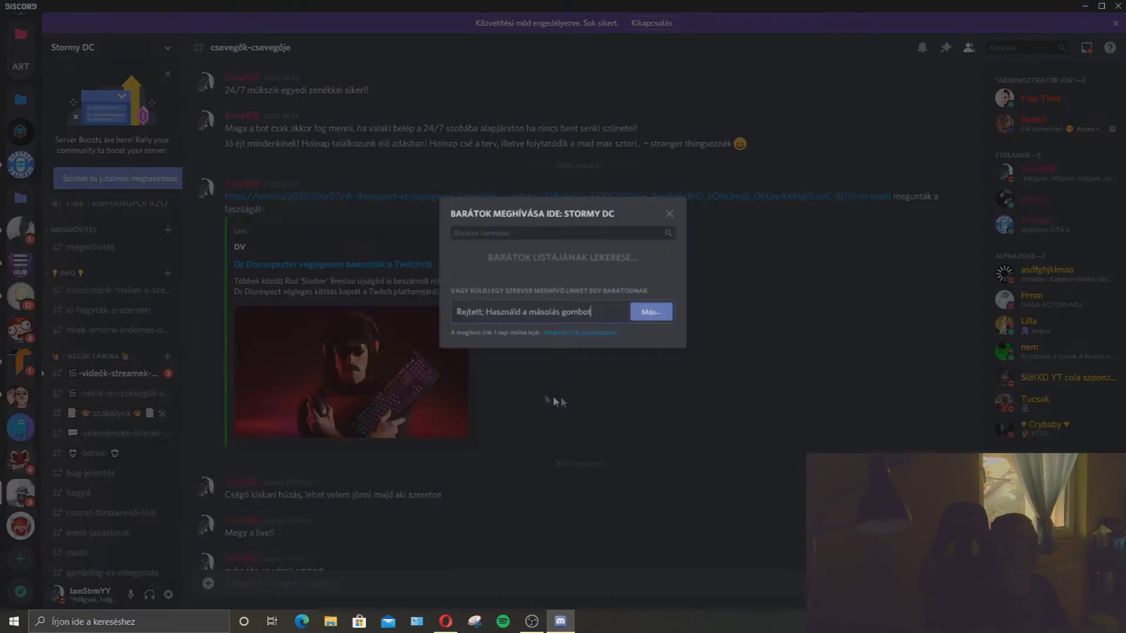
pyautogui.click(731, 372)
pyautogui.click(1118, 6)
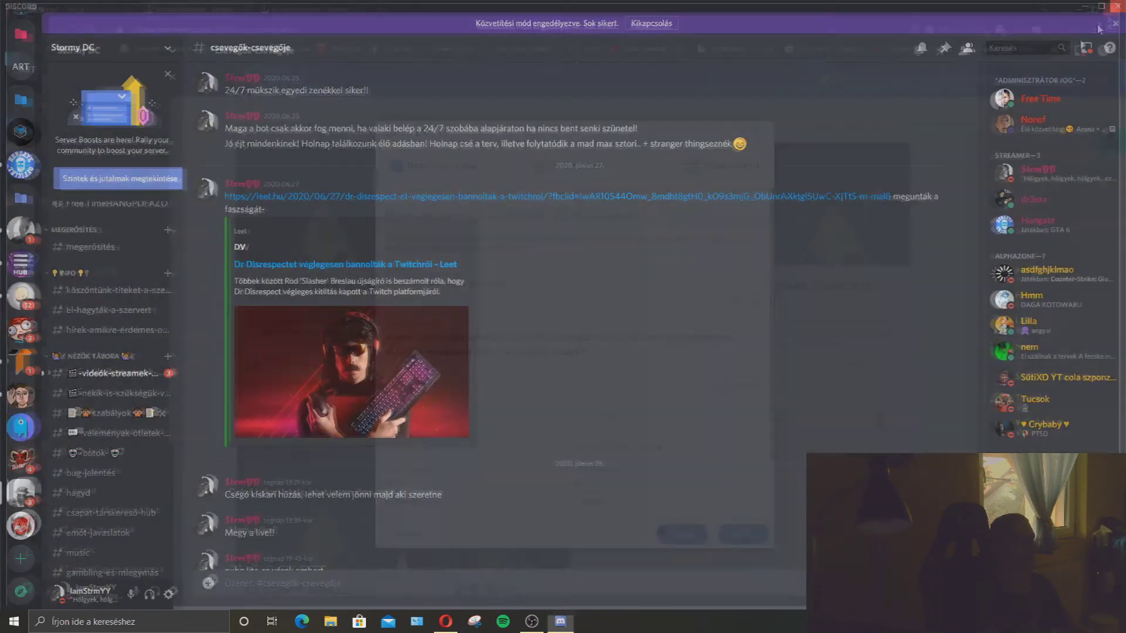
pyautogui.moveTo(591, 357); pyautogui.dragTo(476, 354)
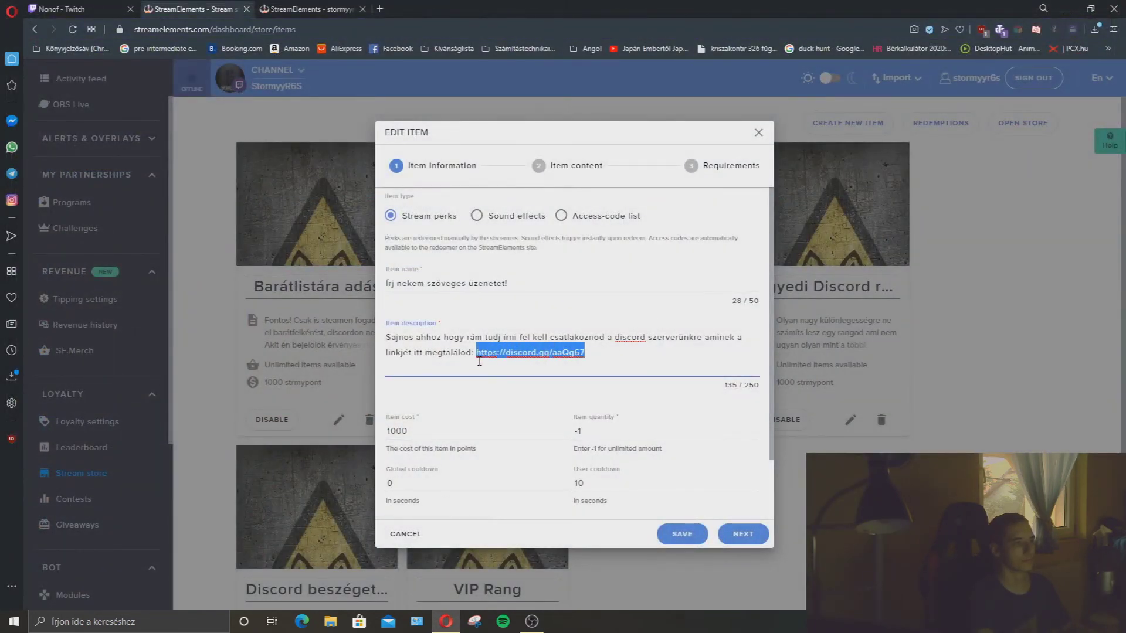
# Paste the new invite over the selected link, continue to Item content, and save the item.
pyautogui.write('https://discord.gg/gHv5Nk')
pyautogui.click(733, 532)
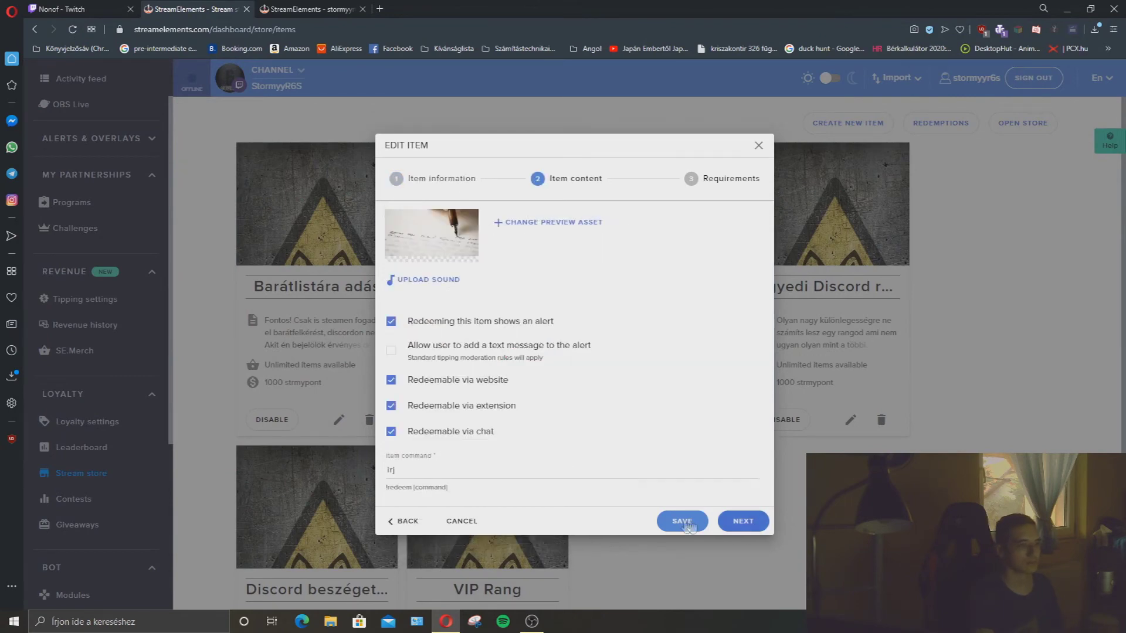
pyautogui.click(680, 521)
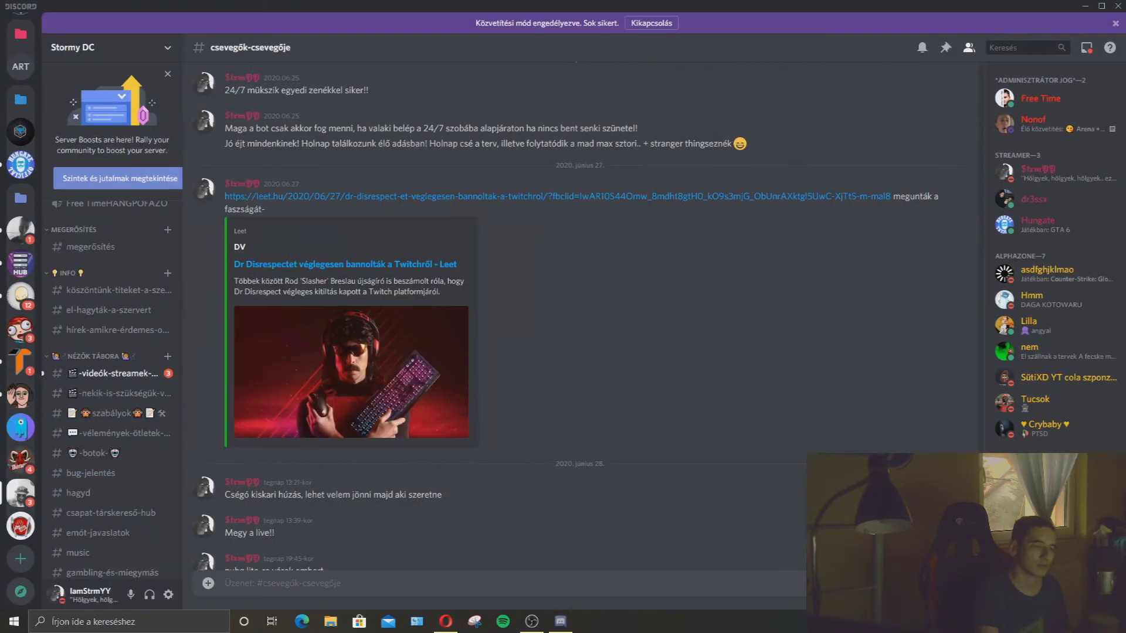
# Open the Stormy DC server settings on the Rangok roles page.
pyautogui.click(88, 47)
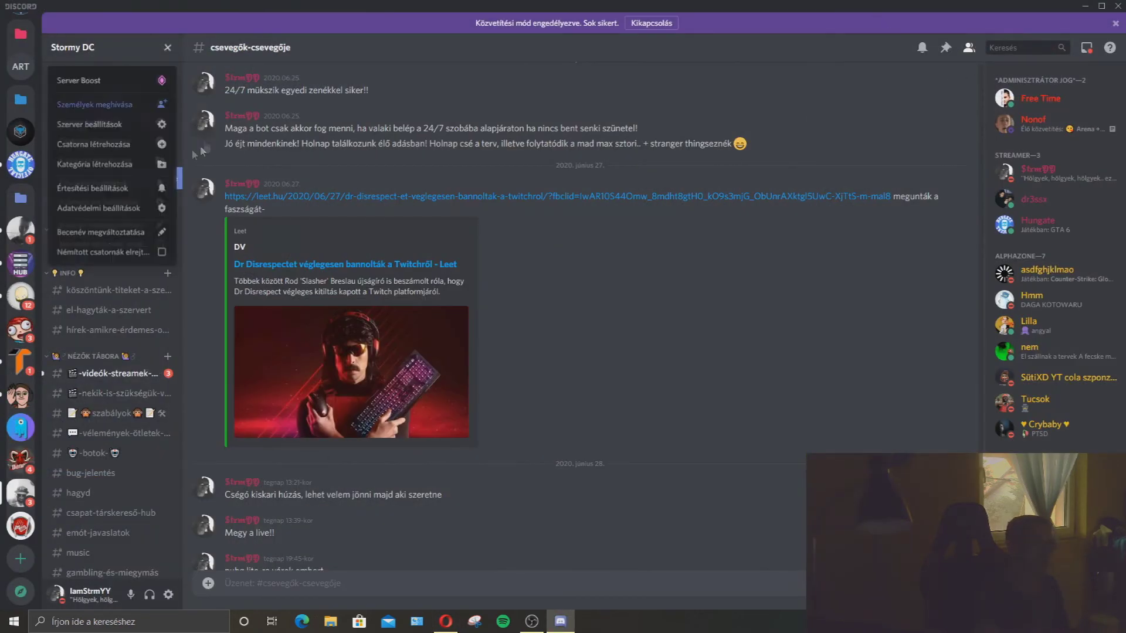
pyautogui.click(111, 106)
pyautogui.click(712, 177)
pyautogui.click(120, 48)
pyautogui.click(97, 132)
pyautogui.click(293, 89)
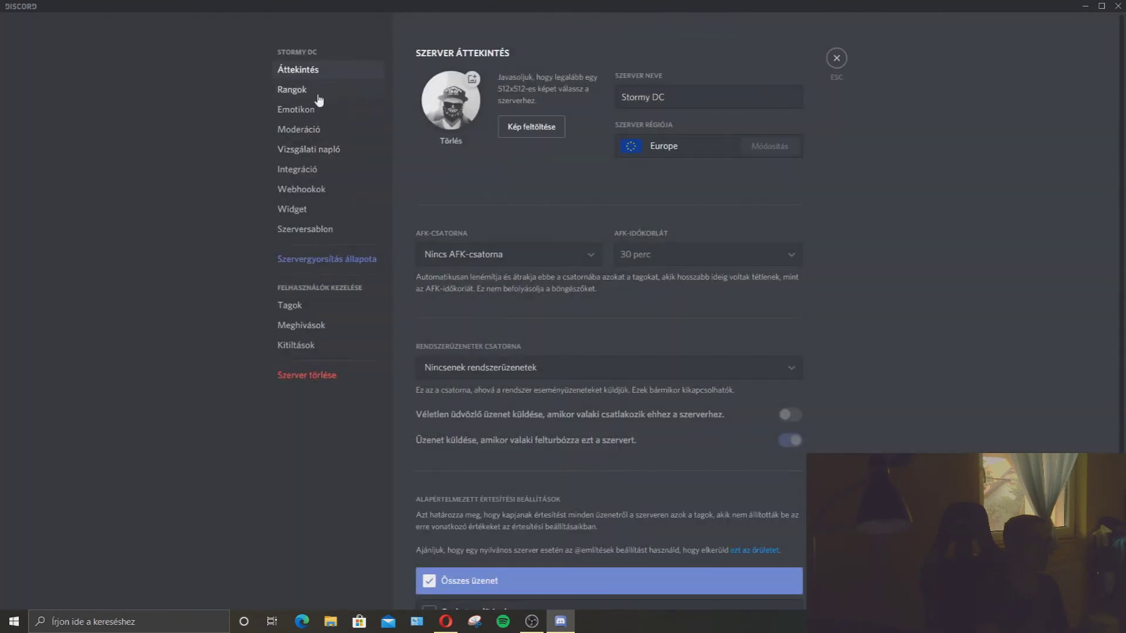
# Inspect the Te már vagy valaki role and another role, then close settings and Discord.
pyautogui.scroll(-5, 467, 296)
pyautogui.scroll(-3, 467, 291)
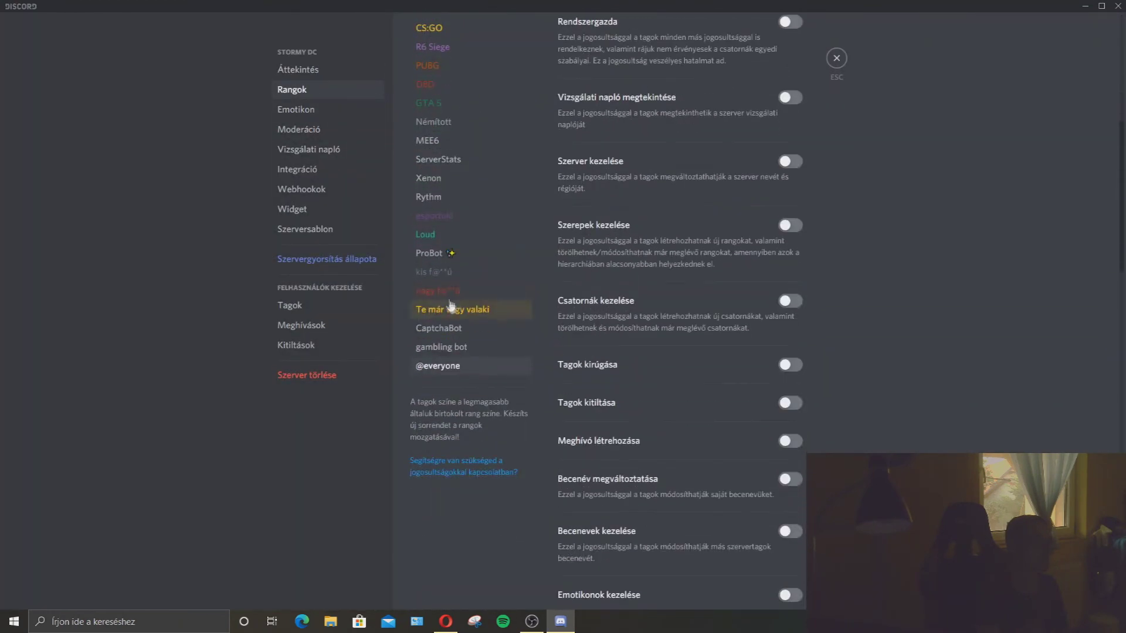
pyautogui.scroll(2, 510, 334)
pyautogui.click(477, 427)
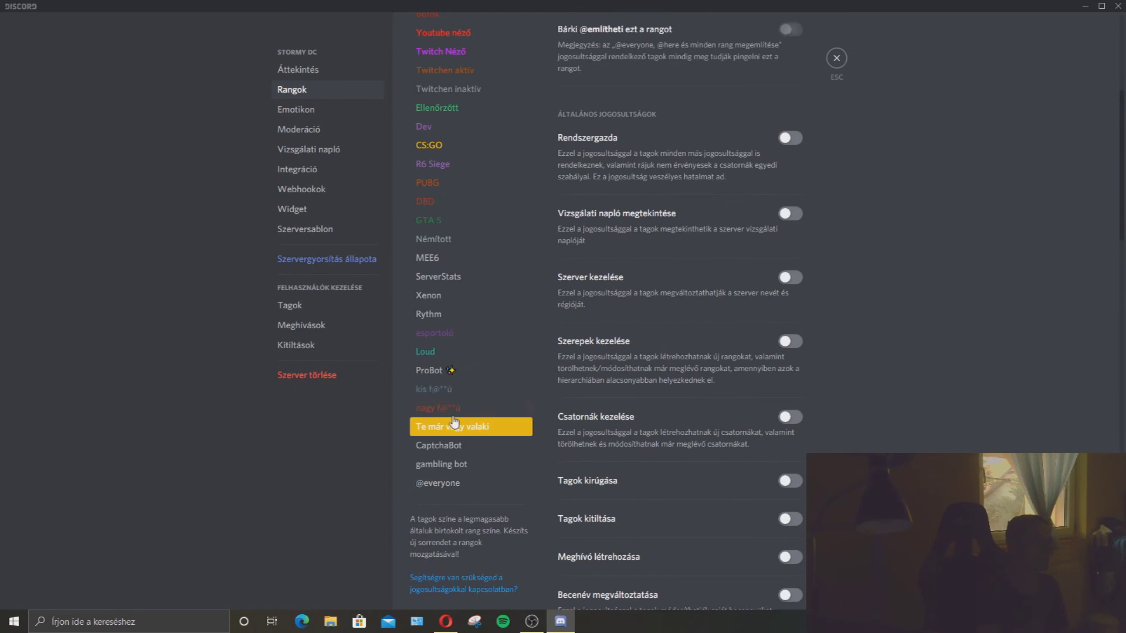
pyautogui.click(434, 396)
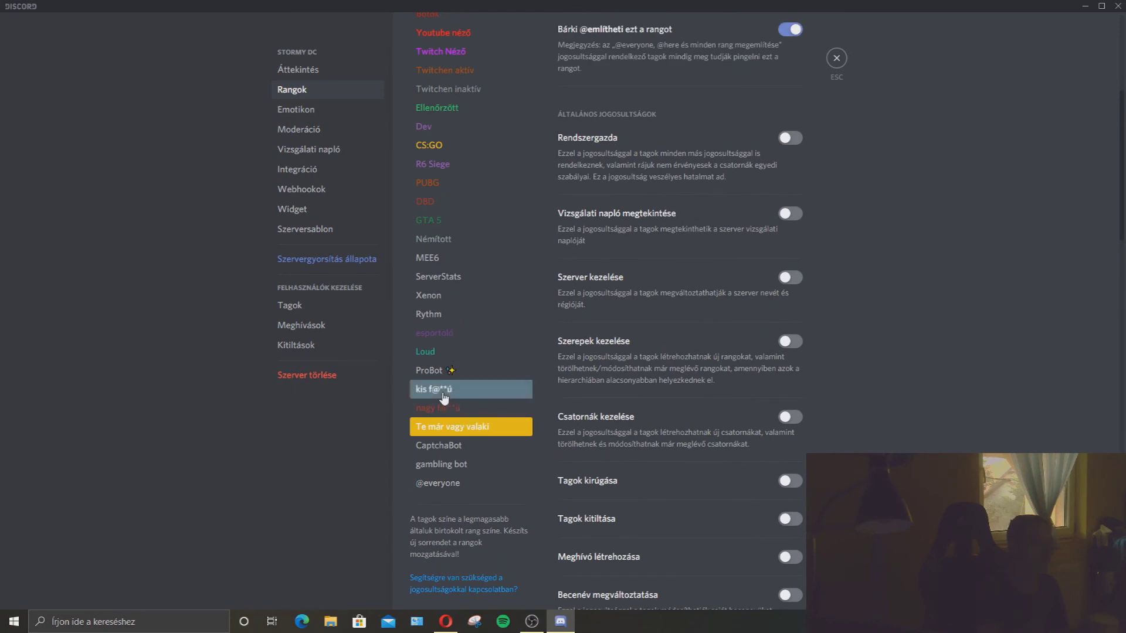
pyautogui.scroll(2, 435, 356)
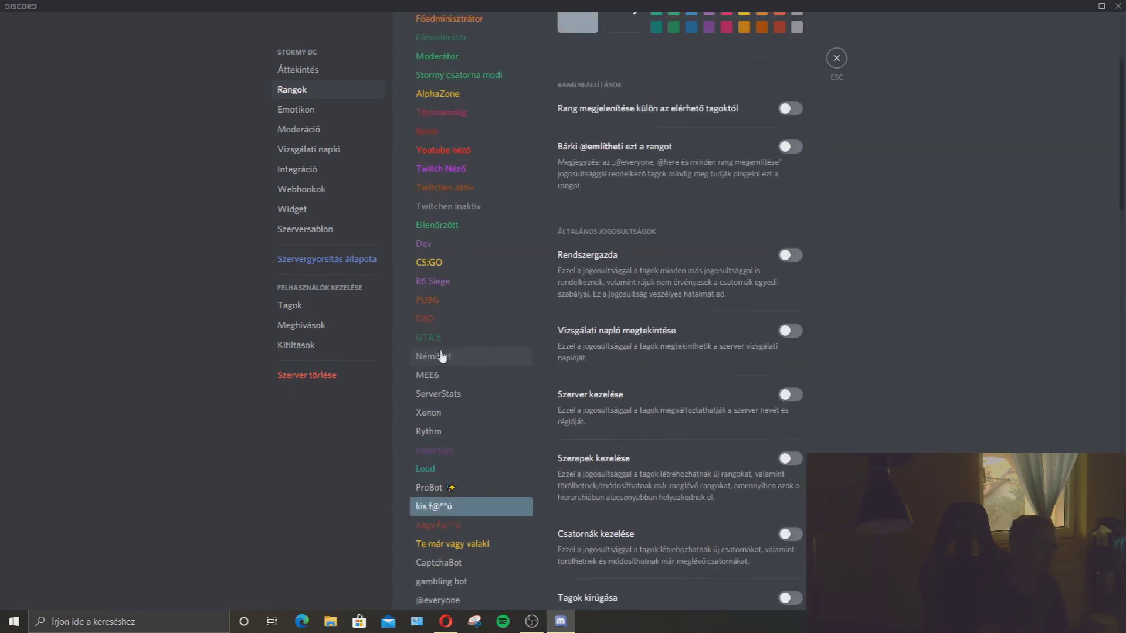
pyautogui.scroll(2, 393, 293)
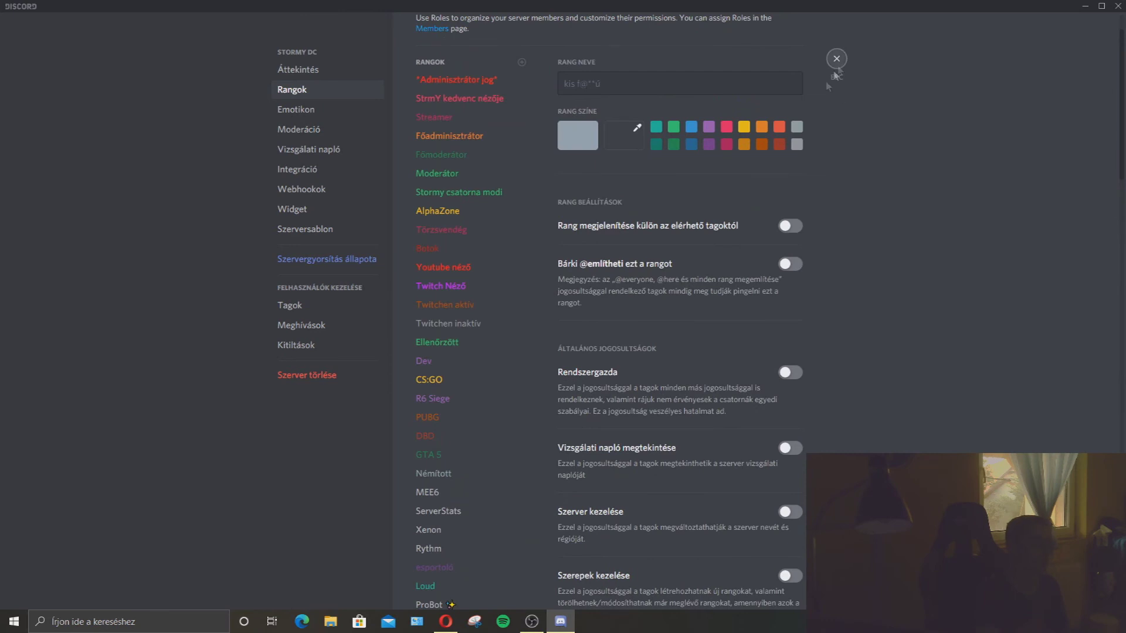
pyautogui.click(837, 66)
pyautogui.click(1118, 6)
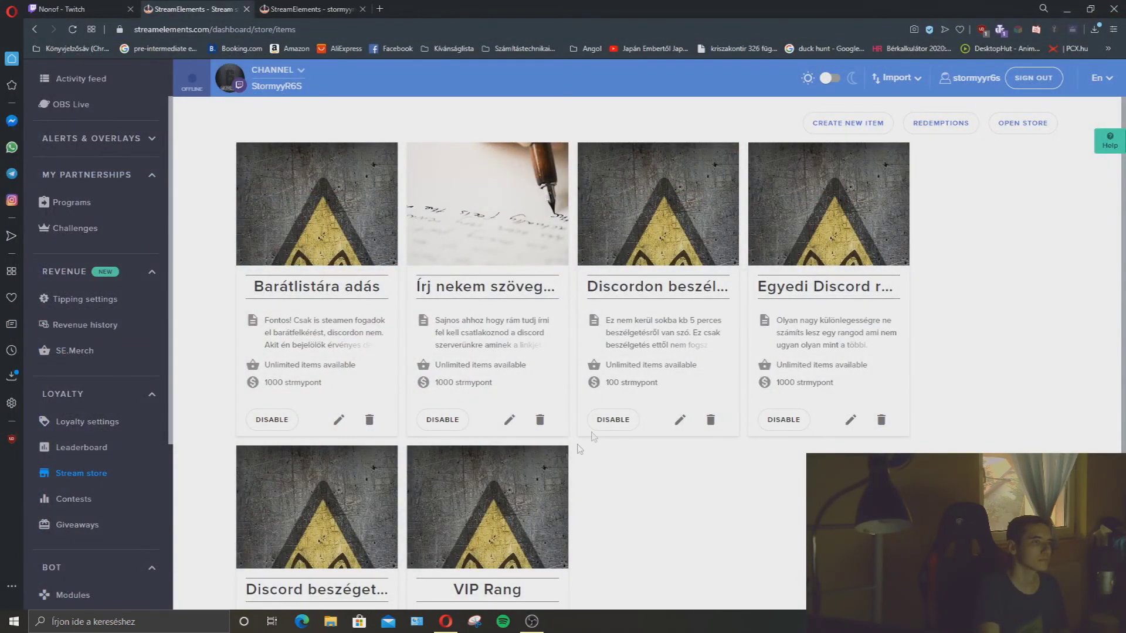
# Scroll the store list, visit Contests and Giveaways, then return to Loyalty settings.
pyautogui.scroll(-3, 455, 469)
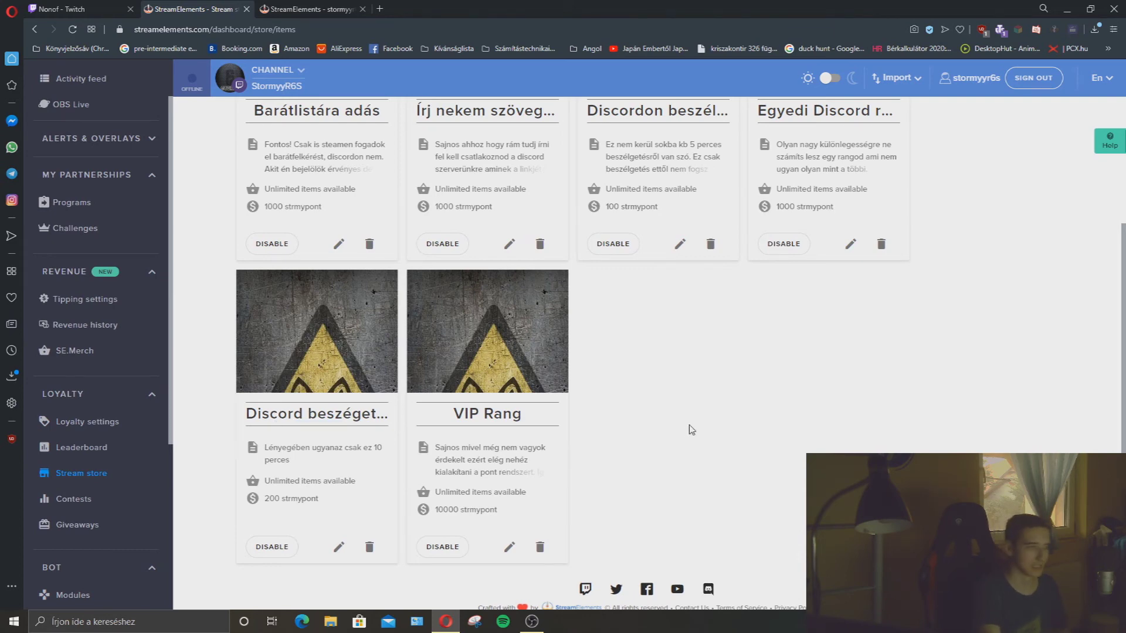
pyautogui.scroll(3, 692, 430)
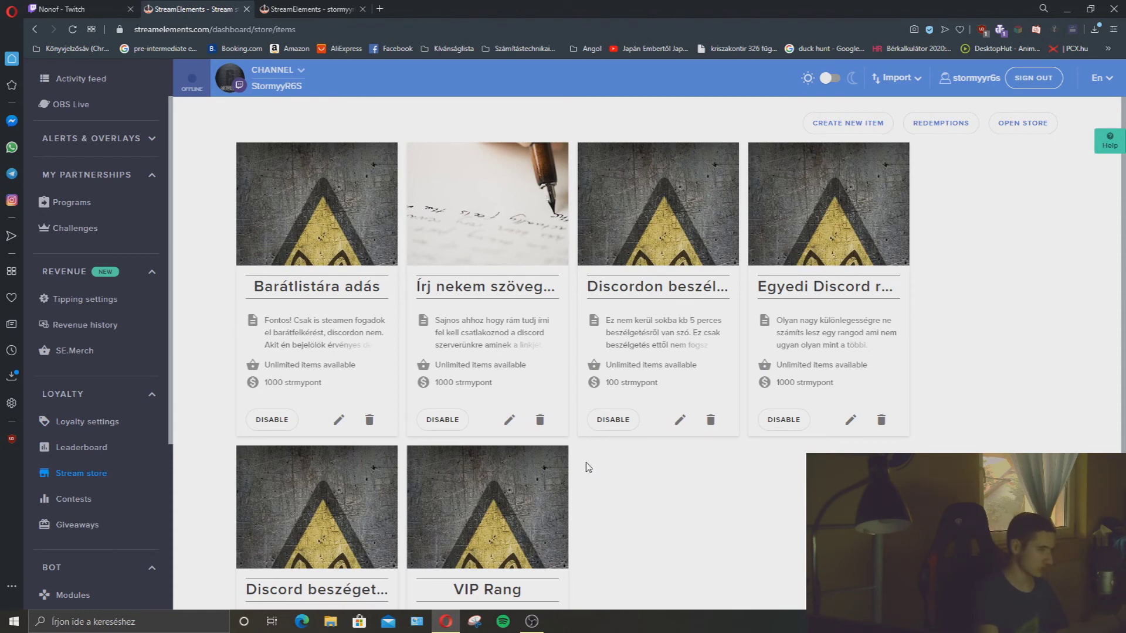
pyautogui.click(81, 499)
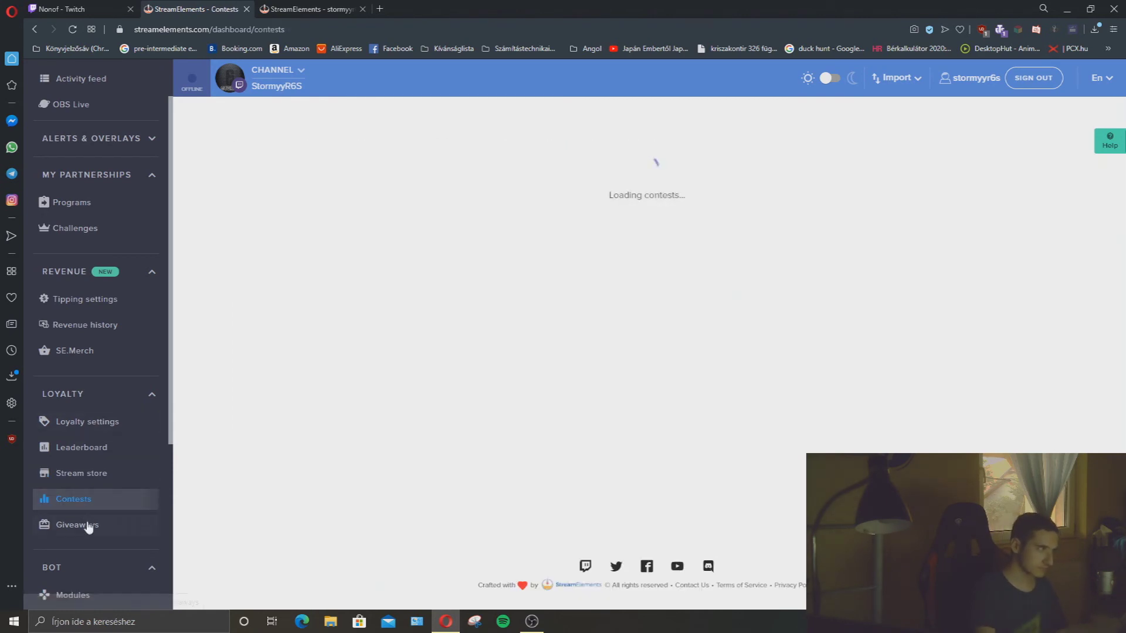
pyautogui.click(90, 526)
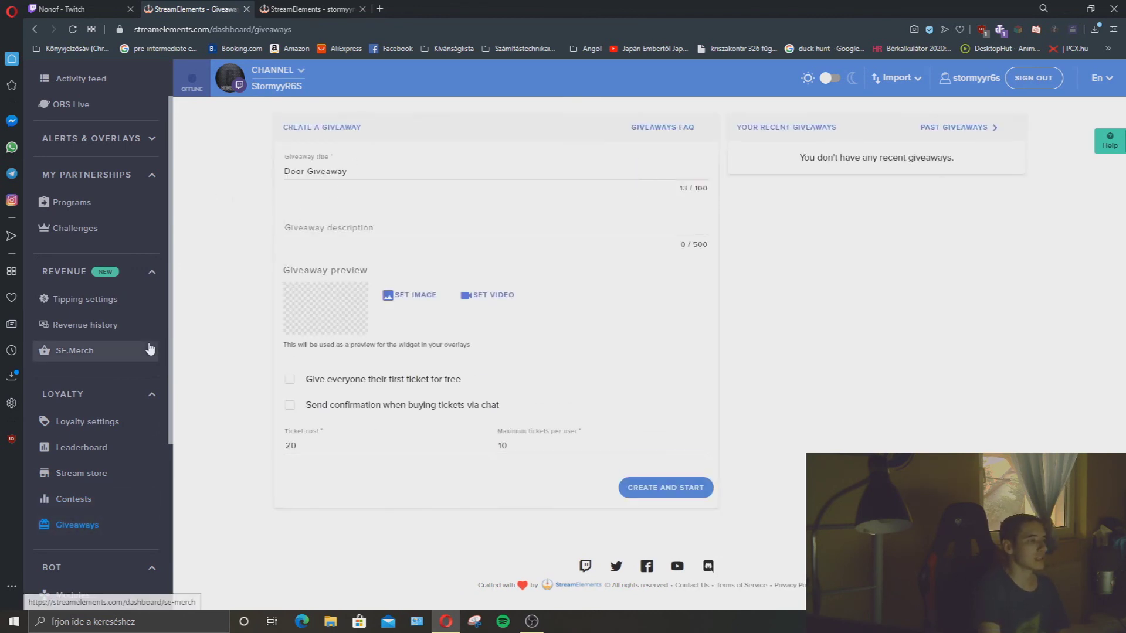
pyautogui.click(94, 425)
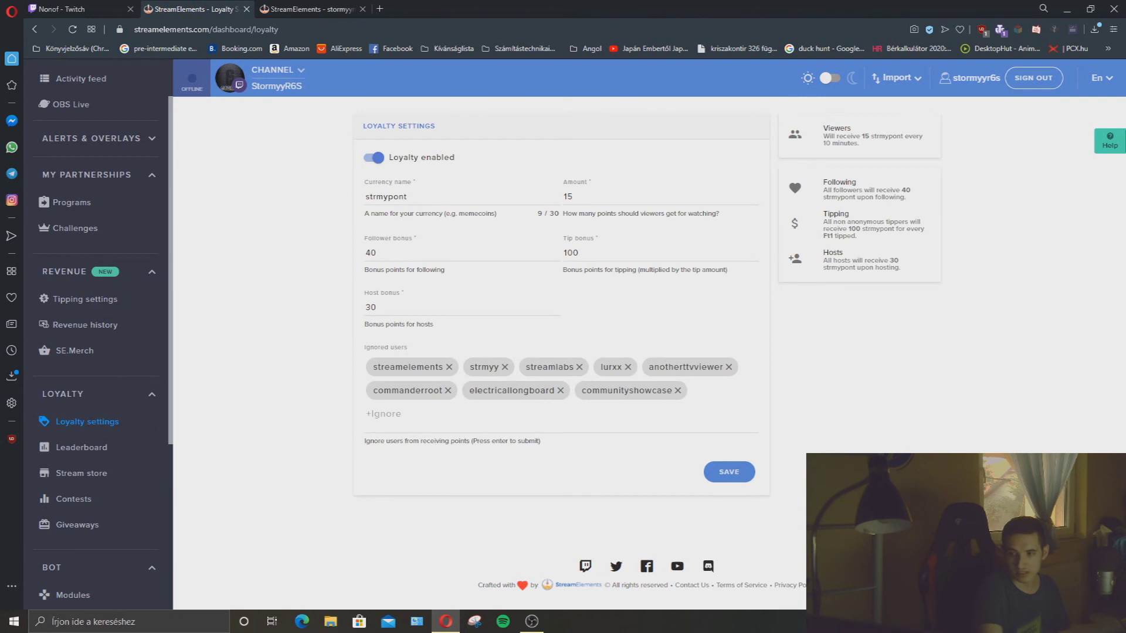